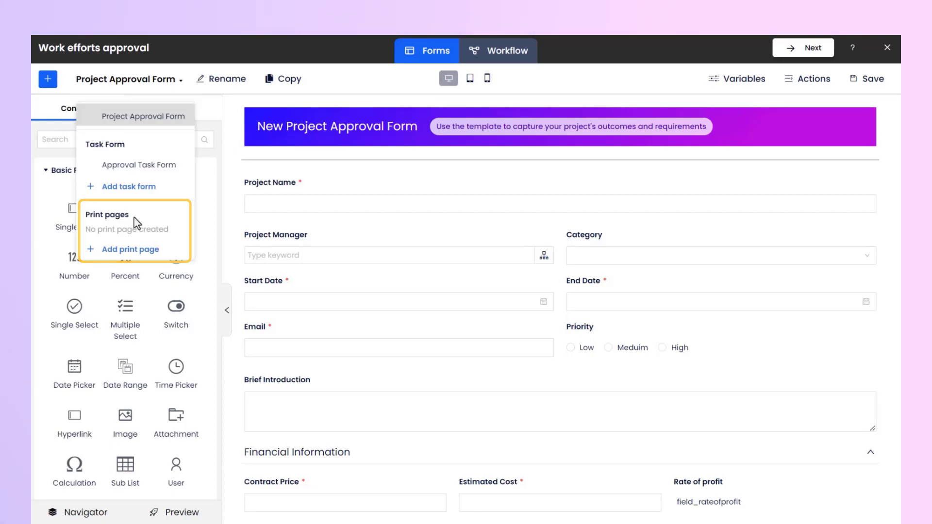
Create a new blank print page named "Approval Form Print Page"
left_click(127, 251)
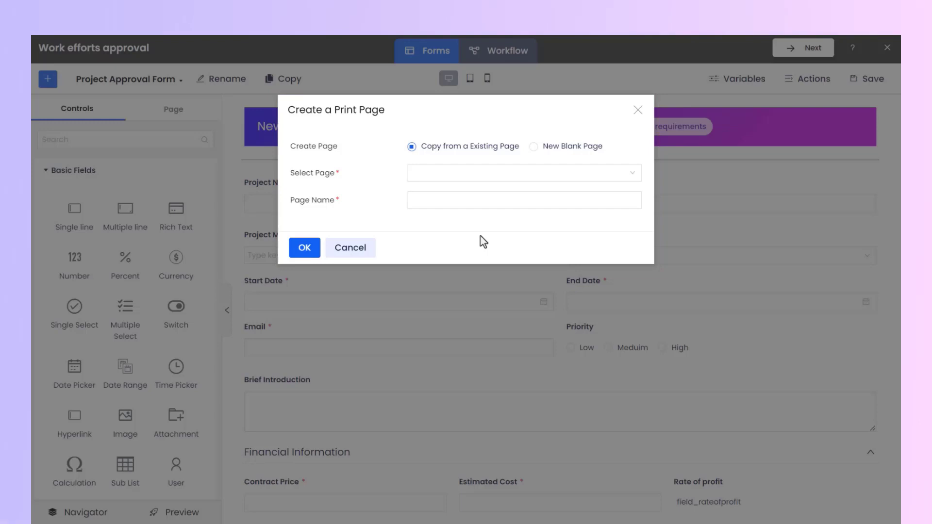
left_click(536, 151)
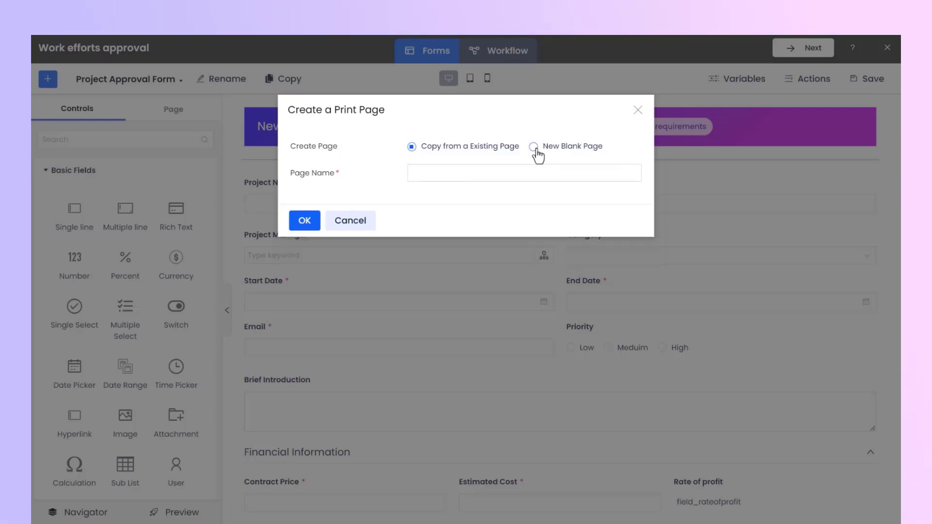
left_click(434, 174)
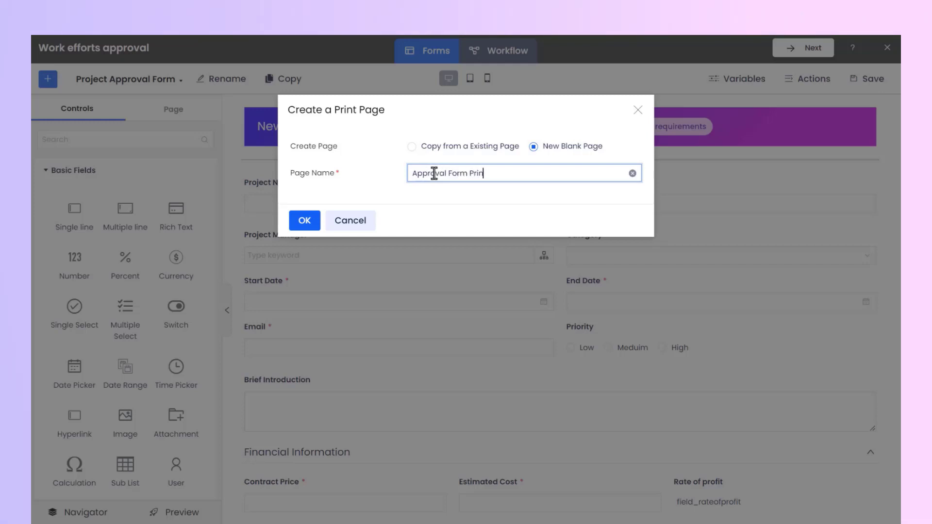
left_click(463, 198)
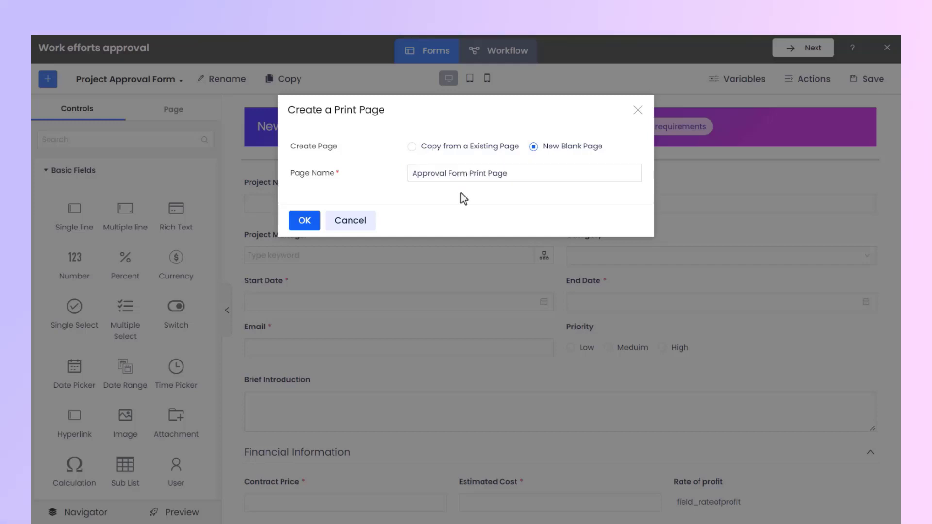
left_click(305, 226)
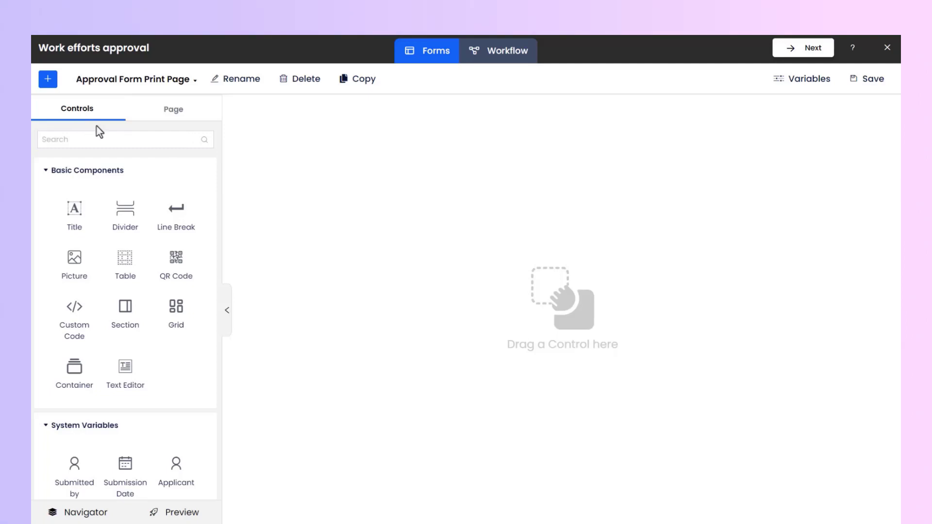
Add a title reading "New Project Approval Form" at the top of the blank print page
scroll(216, 192, "down", 4)
scroll(215, 192, "down", 1)
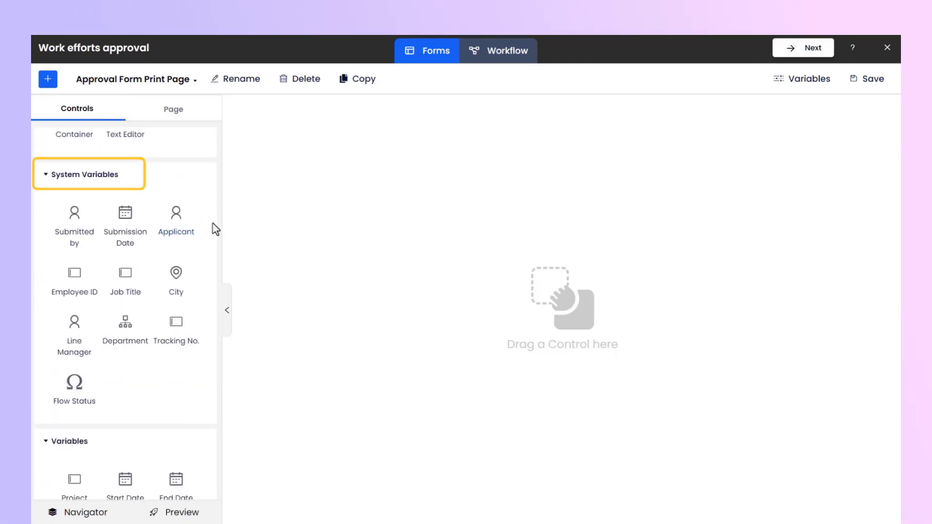
scroll(216, 228, "down", 4)
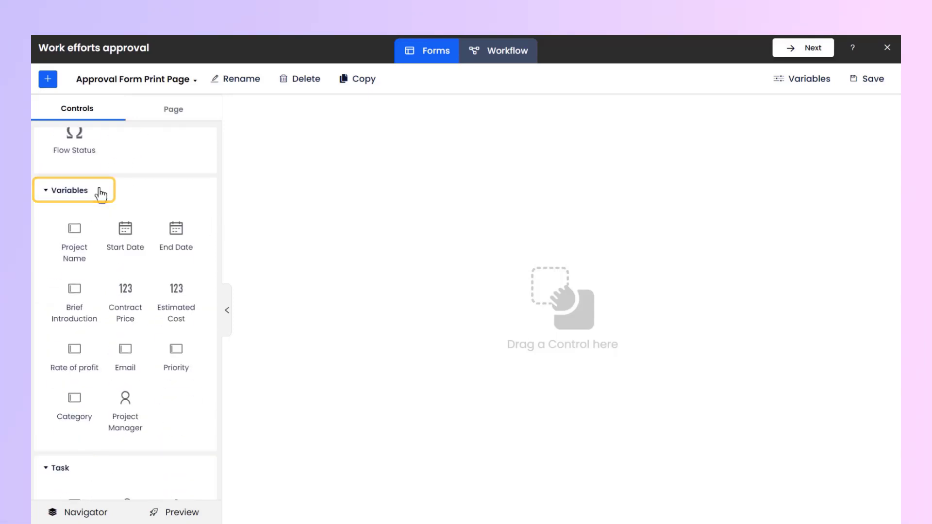
scroll(212, 225, "down", 2)
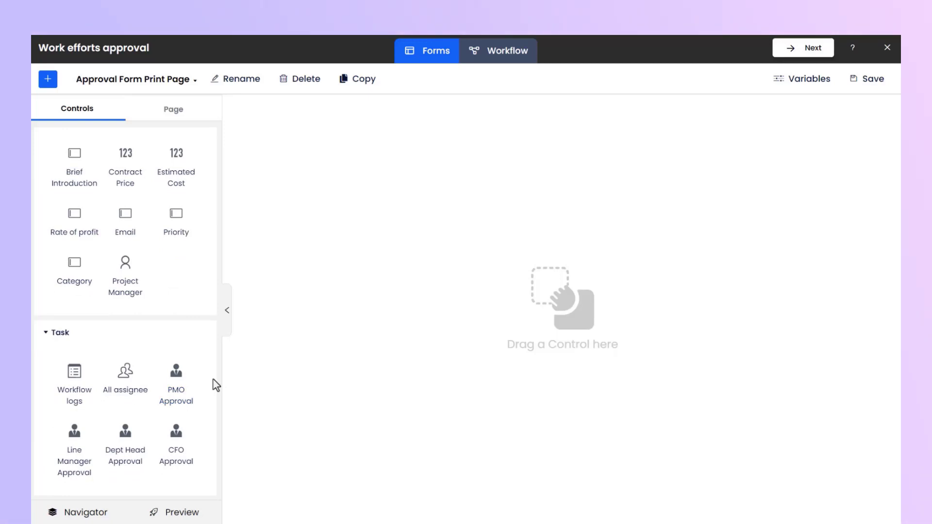
scroll(216, 381, "up", 5)
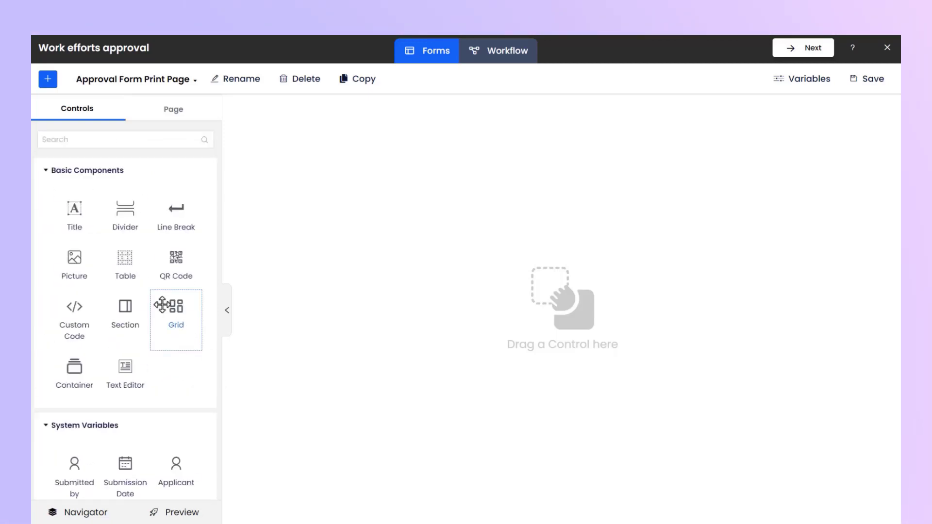
left_click_drag(74, 229, 401, 160)
triple_click(128, 199)
type("New Project Approval Form")
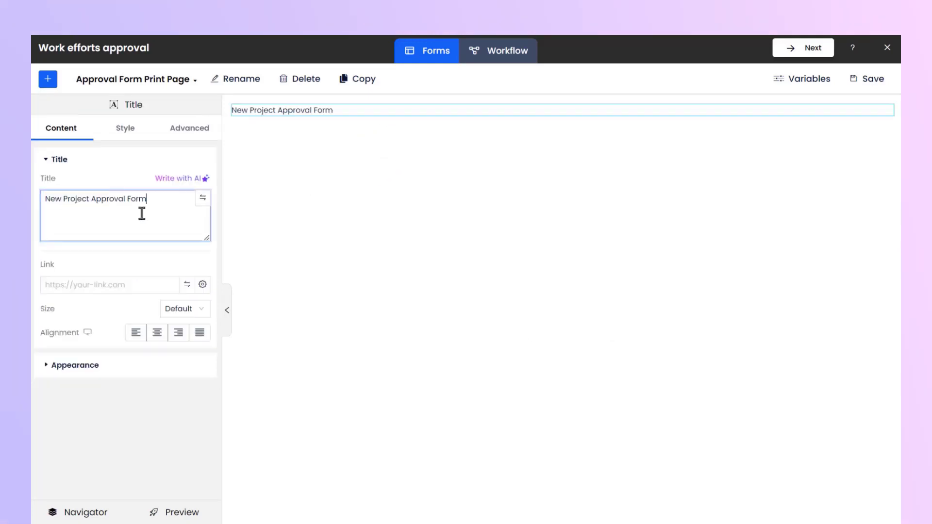
Enlarge the "New Project Approval Form" title and center it
left_click(185, 309)
left_click(180, 370)
left_click(185, 309)
left_click(178, 387)
left_click(156, 332)
left_click(47, 79)
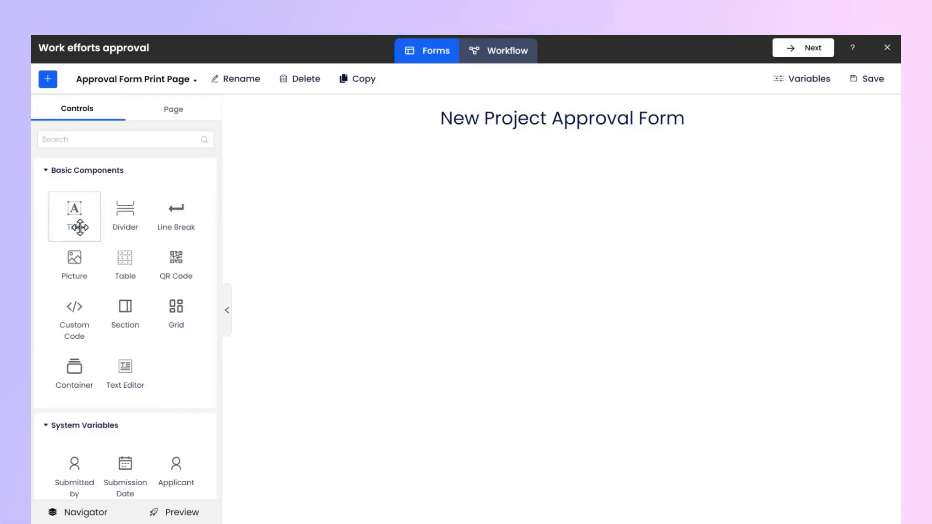
Add a larger, centered title below reading "Use the template to capture your project's desired outcomes, benefits, and anticipated resource requirements."
left_click_drag(73, 219, 428, 138)
triple_click(128, 199)
type("Use the template to capture your project's desired outcomes, benefits, and anticipated resource requirements.")
left_click(185, 309)
left_click(177, 350)
left_click(157, 333)
left_click(47, 79)
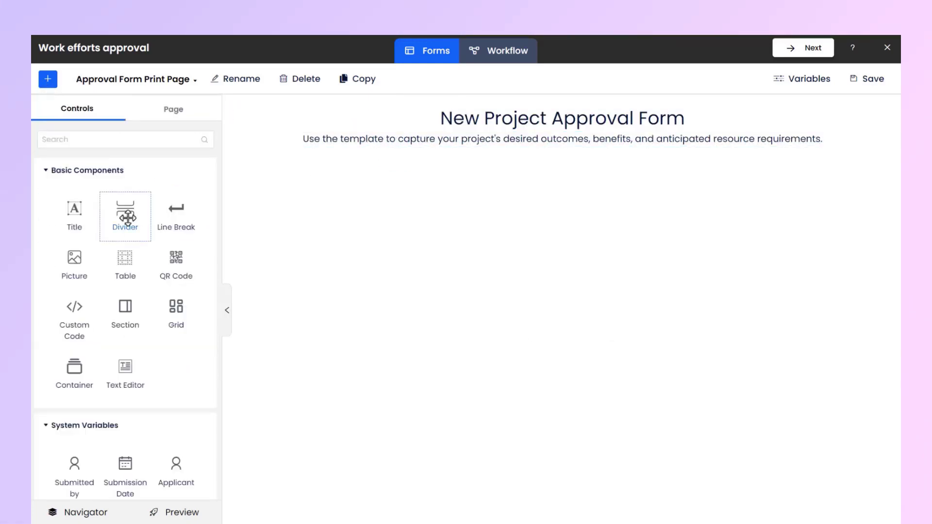
Add a divider below the description title and style it as a gray line
left_click_drag(127, 216, 418, 152)
left_click(125, 128)
left_click(204, 182)
left_click(140, 262)
left_click(119, 126)
left_click(48, 79)
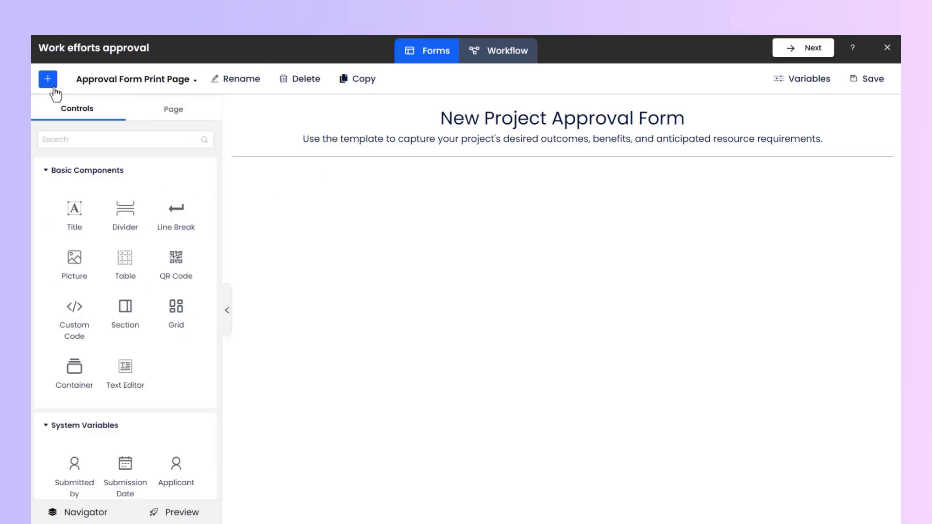
Add a line break and a three-row, three-column table with a merged top row below the divider
left_click_drag(176, 214, 262, 177)
left_click(47, 80)
left_click_drag(126, 264, 450, 193)
left_click(48, 79)
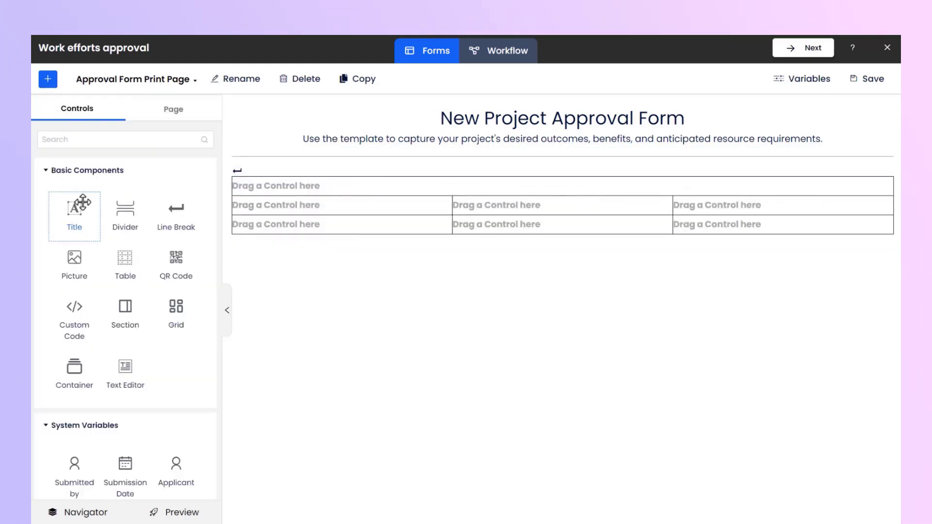
Add title labels "Basic Info." in the table's top row and "Summited by" in the first cell of the second row
left_click_drag(82, 202, 277, 184)
type("Basic Info.")
left_click(47, 79)
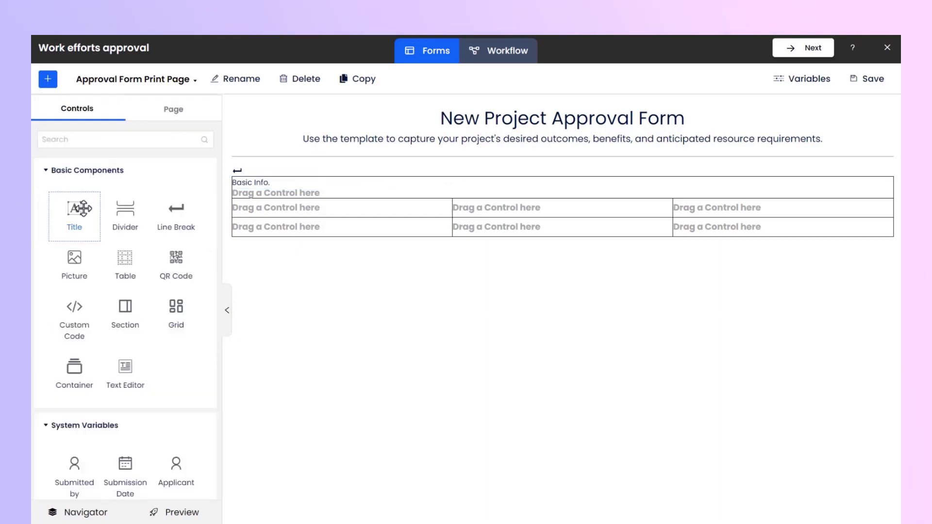
left_click_drag(74, 213, 262, 208)
type("Summited by")
left_click(48, 79)
Add title labels "Job Title" and "Department" in the remaining cells of the table's second row
scroll(67, 166, "down", 5)
scroll(66, 166, "up", 5)
left_click_drag(74, 216, 704, 208)
type("Job Title")
left_click(47, 82)
type("Department")
left_click(48, 79)
Add title labels "Employee ID" and "Tracking NO." in the table's third row
scroll(85, 175, "down", 6)
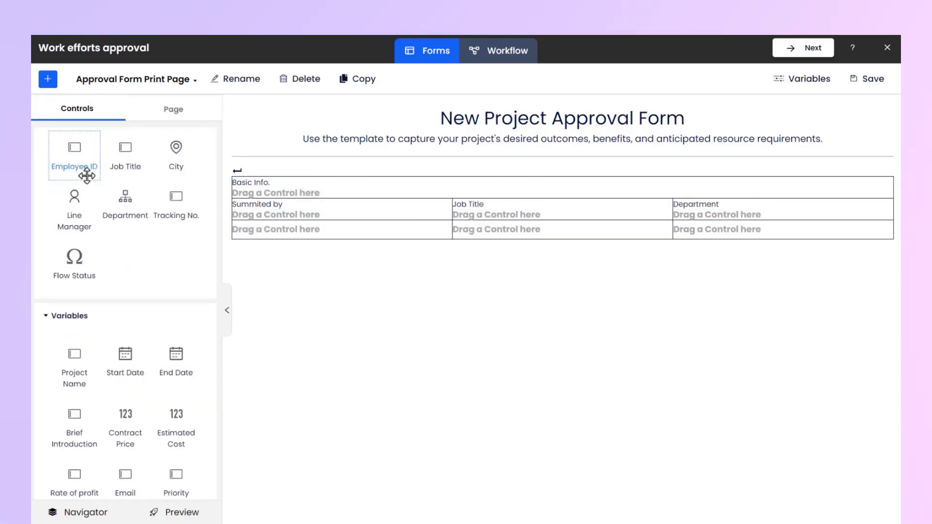
scroll(87, 176, "up", 1)
scroll(86, 175, "up", 5)
left_click_drag(74, 209, 260, 232)
type("Employee ID")
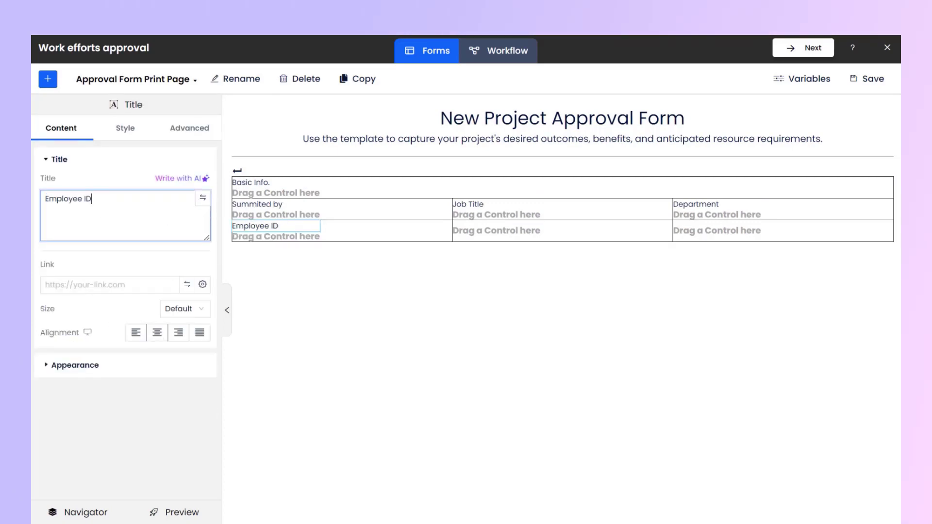
left_click(47, 79)
left_click_drag(74, 213, 485, 232)
type("Tracking NO.")
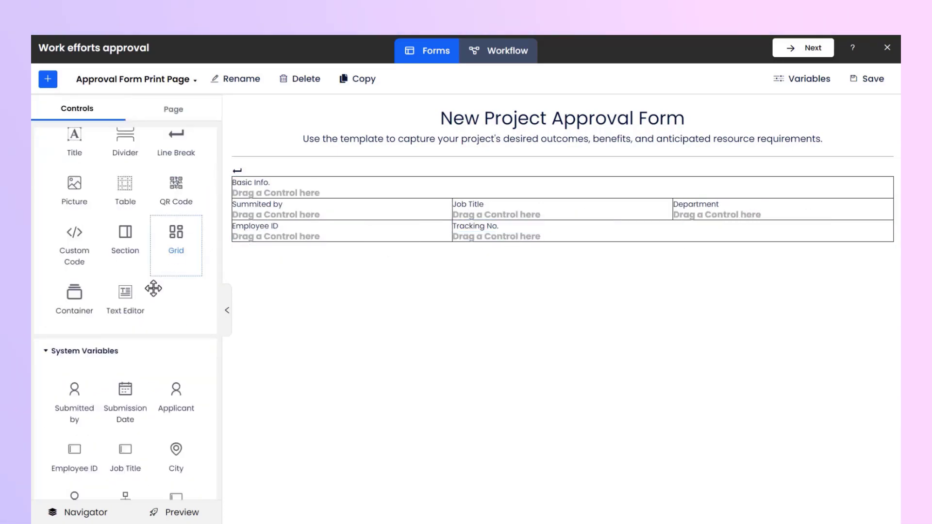
Place the Submitted by, Job Title and Department system variables under their matching labels in the Basic Info. table
left_click(47, 79)
scroll(74, 243, "down", 5)
left_click_drag(74, 214, 277, 215)
left_click(47, 81)
left_click_drag(127, 285, 484, 223)
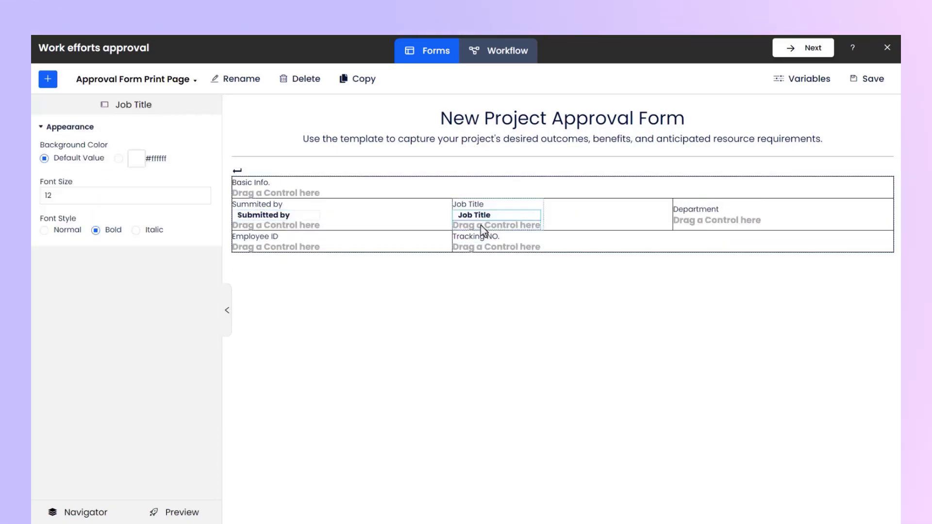
left_click(47, 81)
left_click_drag(126, 330, 735, 225)
Place the Employee ID and Tracking No. system variables under their labels in the Basic Info. table
left_click(48, 80)
left_click_drag(74, 285, 280, 250)
left_click(47, 80)
left_click_drag(177, 285, 495, 252)
Add a line break and a second table with six rows and two columns below the Basic Info. table
left_click(48, 80)
left_click_drag(172, 214, 296, 296)
left_click(48, 82)
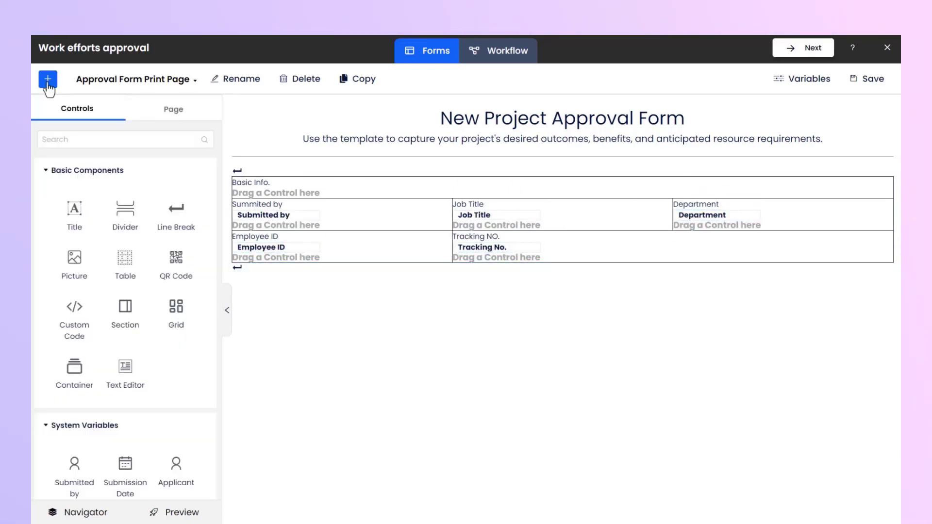
left_click_drag(128, 213, 296, 306)
double_click(159, 173)
type("3")
Label the second table's top row "Project Info." and the cells below it "Project Name", "Project Manager" and "Category"
left_click(48, 85)
type("Project Info.")
left_click_drag(76, 229, 588, 329)
left_click(48, 81)
type("Project Name")
left_click(48, 82)
type("Project Manager")
left_click(46, 82)
type("Category")
Add the labels "Start Date", "End Date", "Email", "Priority" and "Brief Introduction" to the remaining rows of the Project Info. table
left_click_drag(74, 223, 263, 348)
left_click_drag(113, 198, 46, 200)
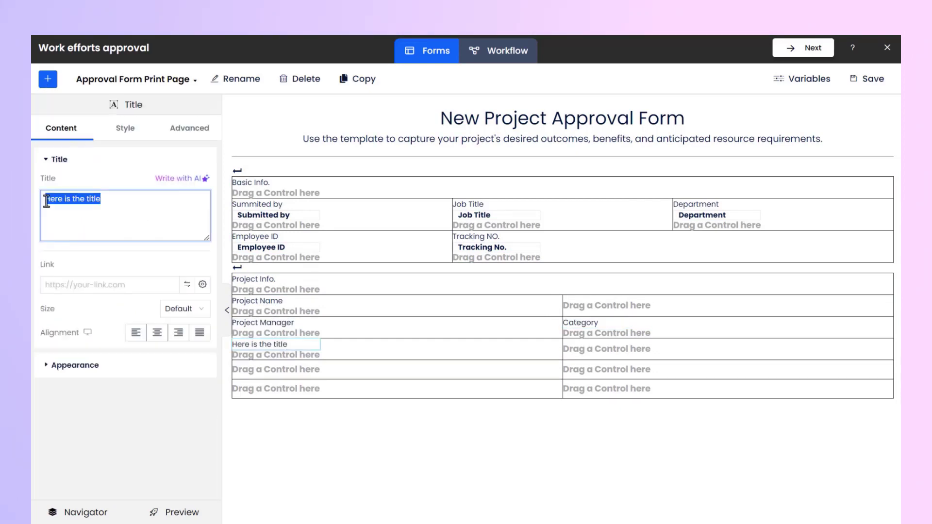
type("Start Date")
left_click_drag(114, 196, 42, 199)
type("End Date")
type("Email")
left_click_drag(76, 226, 265, 392)
type("PriorityBrief Introduction")
Place the Project Name, Project Manager and Category variables under their matching labels in the Project Info. table
left_click(48, 80)
scroll(125, 311, "down", 5)
left_click_drag(75, 230, 272, 312)
left_click_drag(125, 400, 287, 347)
left_click_drag(75, 340, 590, 350)
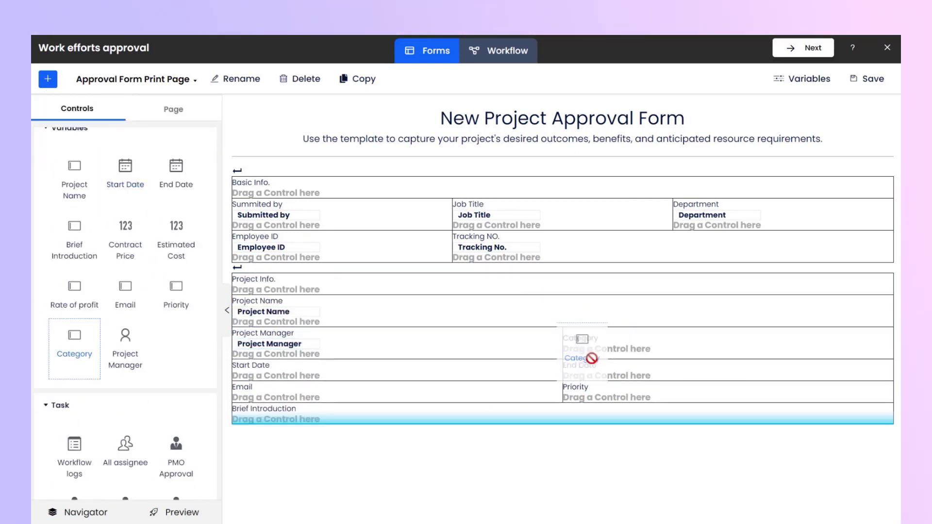
Place the Start Date, End Date, Email, Priority and Brief Introduction variables under their labels in the Project Info. table
left_click_drag(125, 167, 272, 377)
left_click_drag(172, 167, 583, 388)
left_click_drag(125, 296, 272, 409)
scroll(193, 316, "down", 4)
left_click_drag(175, 292, 590, 414)
left_click_drag(83, 264, 272, 441)
Add a two-row, three-column table at the end of the page and label its top row "Financial Info."
left_click(46, 81)
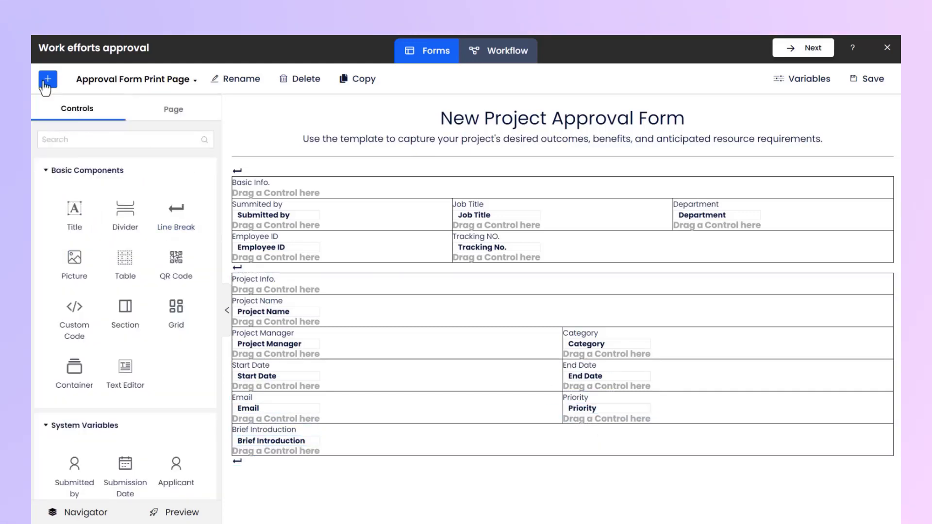
left_click_drag(125, 266, 558, 469)
left_click_drag(75, 213, 272, 476)
triple_click(73, 198)
type("Financial Info.")
Fill the third table's second row with the labels "Contract Price", "Estimated Cost" and "Rate of profit" and their matching variables
type("Contract Price")
left_click(49, 82)
left_click_drag(75, 213, 716, 499)
type("Estimated Cost")
left_click(49, 81)
type("Rate of profit")
left_click_drag(176, 354, 496, 510)
left_click_drag(75, 415, 714, 509)
Merge the cells of the Financial Info. table's top row
left_click(455, 518)
scroll(455, 515, "down", 1)
left_click(262, 508)
left_click_drag(340, 454, 728, 454)
left_click(252, 510)
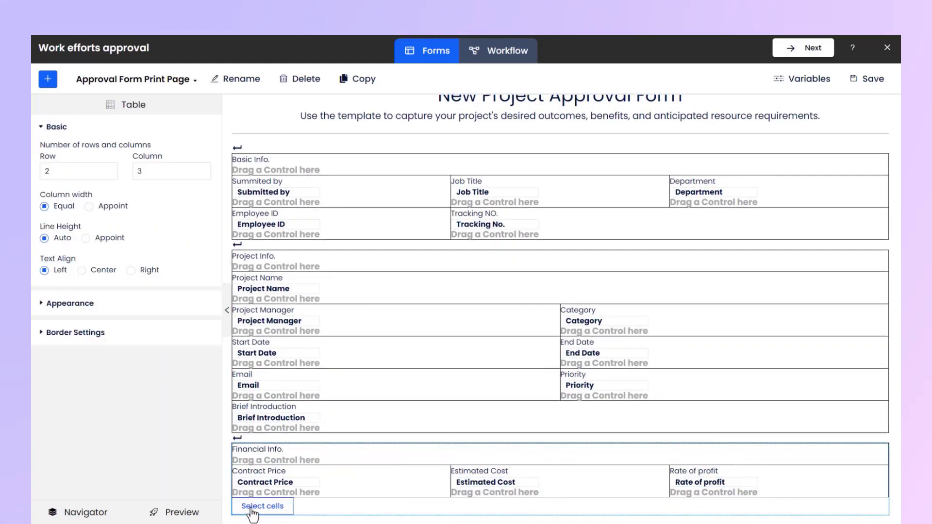
Preview the finished print page, close the preview and save the page
scroll(272, 504, "up", 1)
left_click(49, 81)
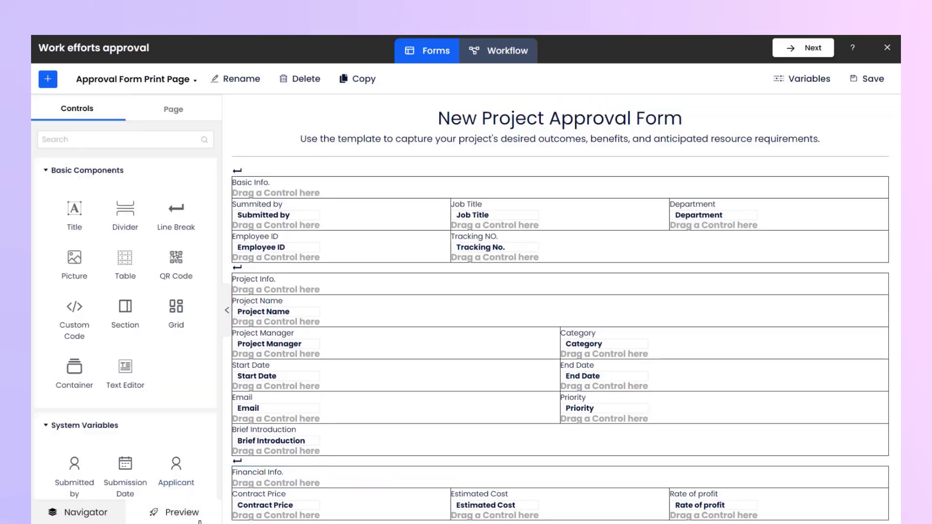
left_click(175, 512)
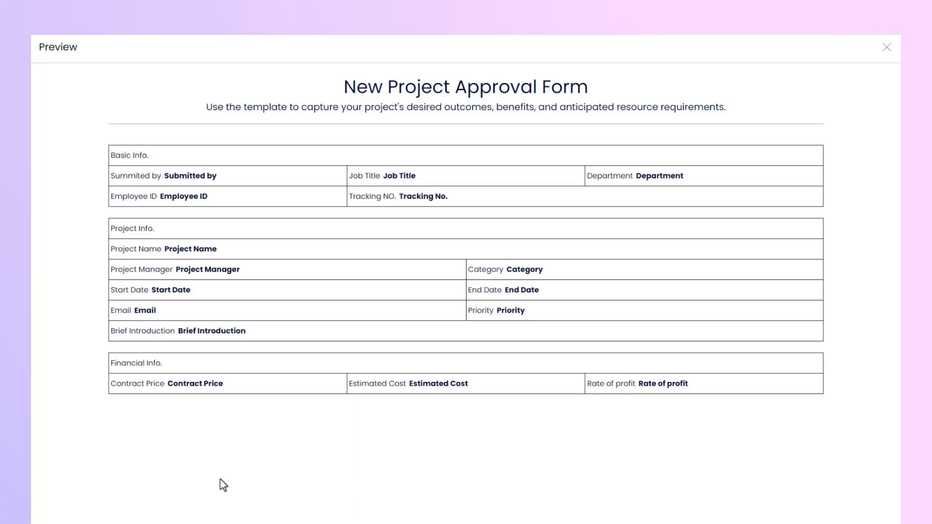
left_click(878, 56)
left_click(868, 79)
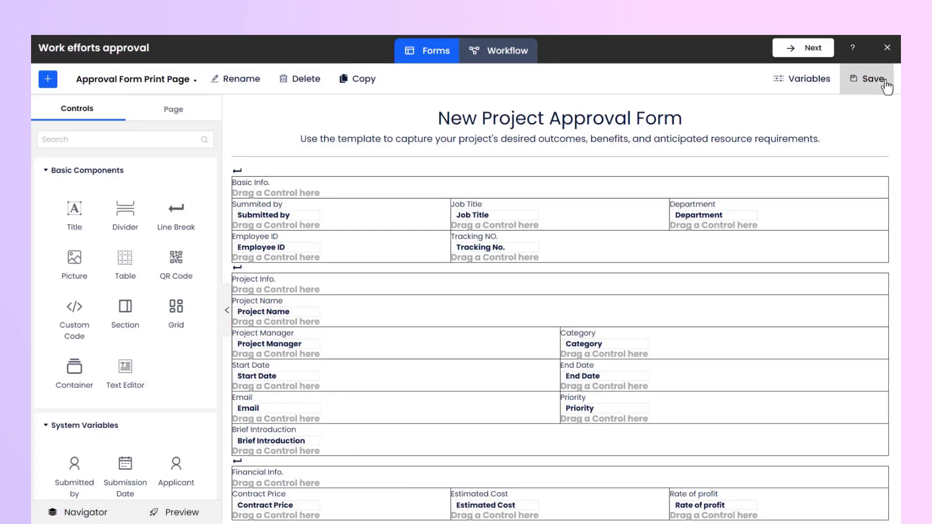
Switch to the Project Approval Form and add a Print control above the Project Name field
left_click(179, 83)
left_click(170, 116)
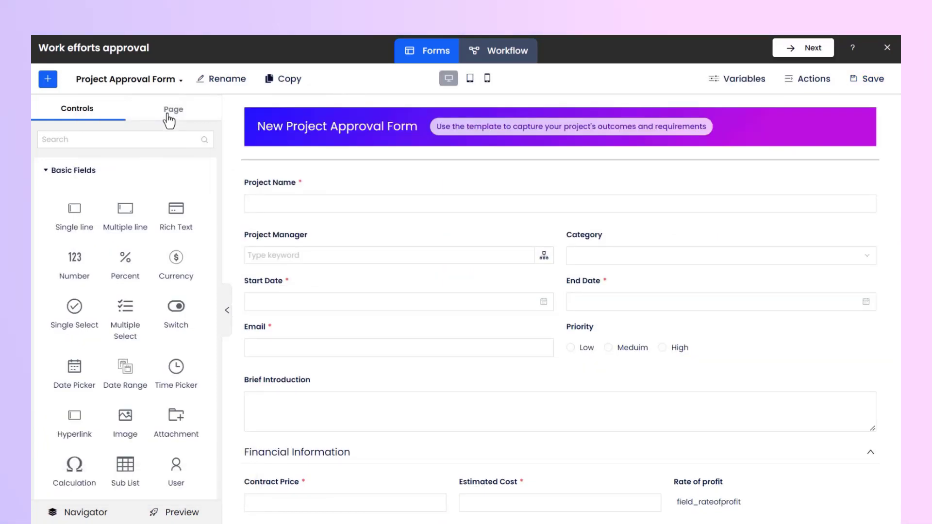
scroll(126, 170, "down", 10)
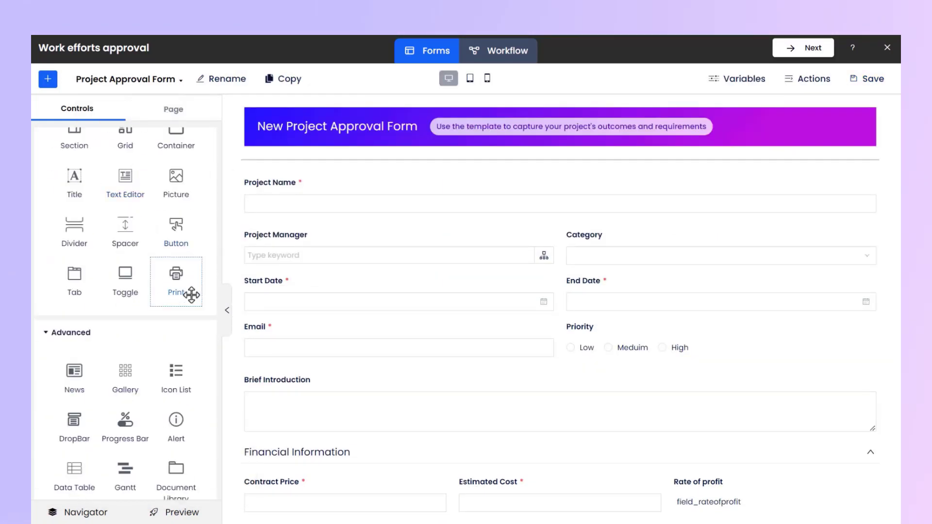
left_click_drag(191, 306, 266, 185)
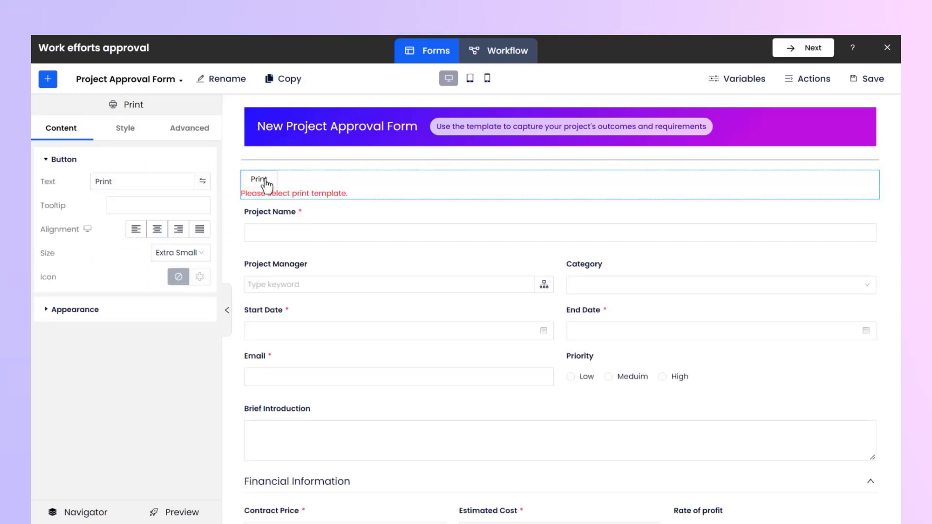
Align the Print button to the right and give it the printer icon found by searching for "print"
left_click(180, 235)
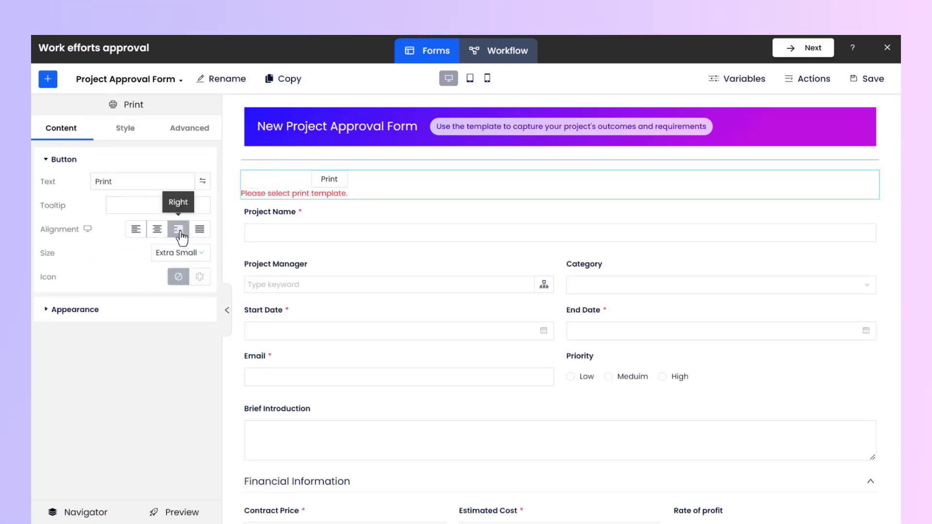
left_click(199, 277)
left_click(141, 304)
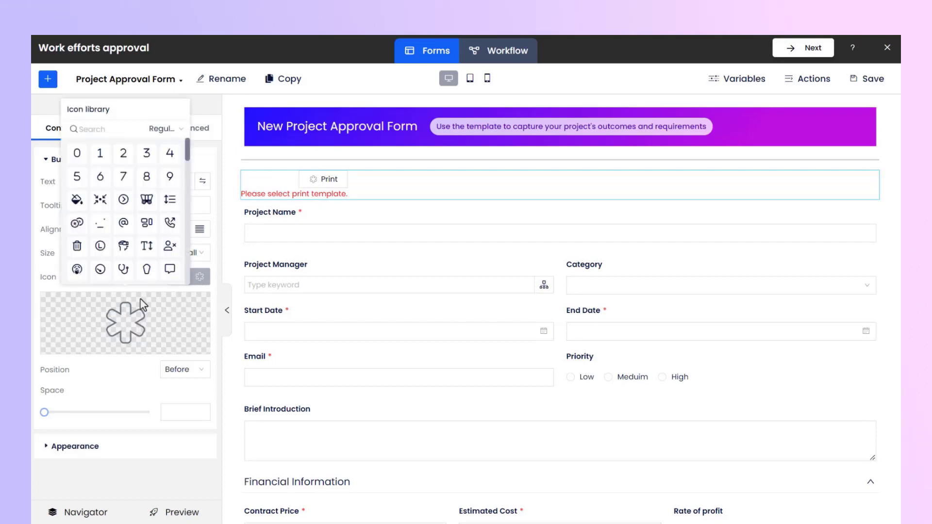
left_click(170, 154)
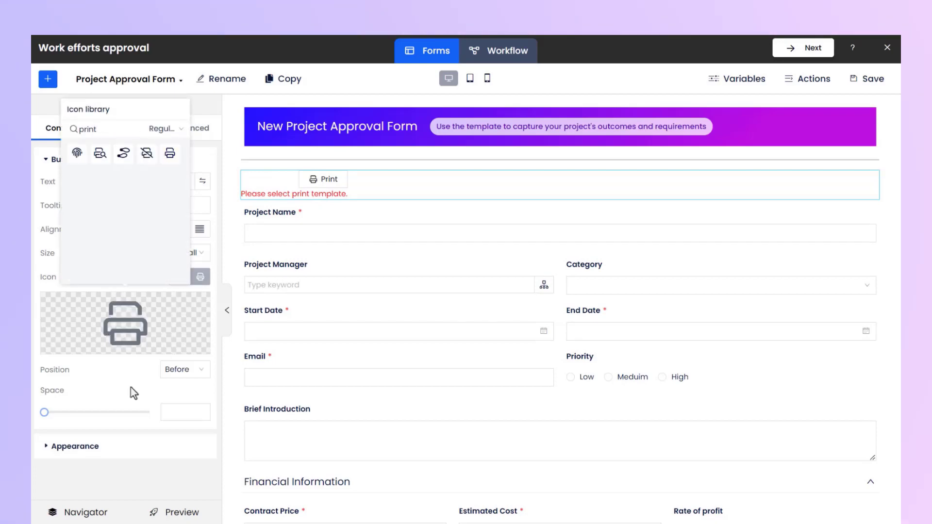
Assign Approval Form Print Page as the Print button's template
left_click(105, 451)
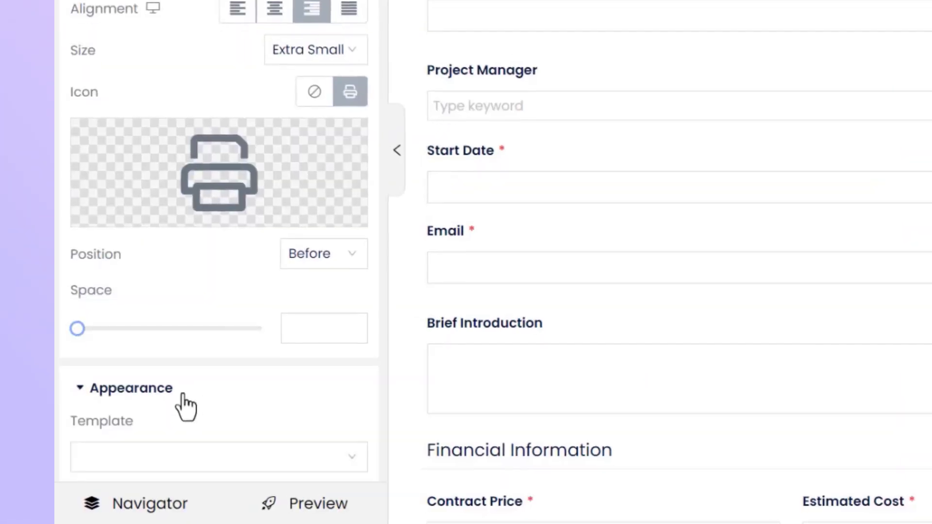
scroll(184, 395, "down", 3)
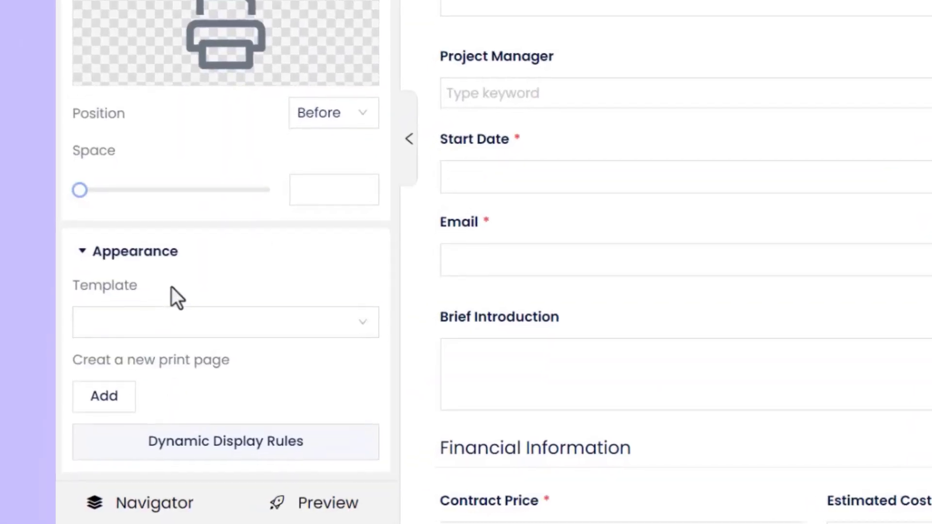
left_click(229, 320)
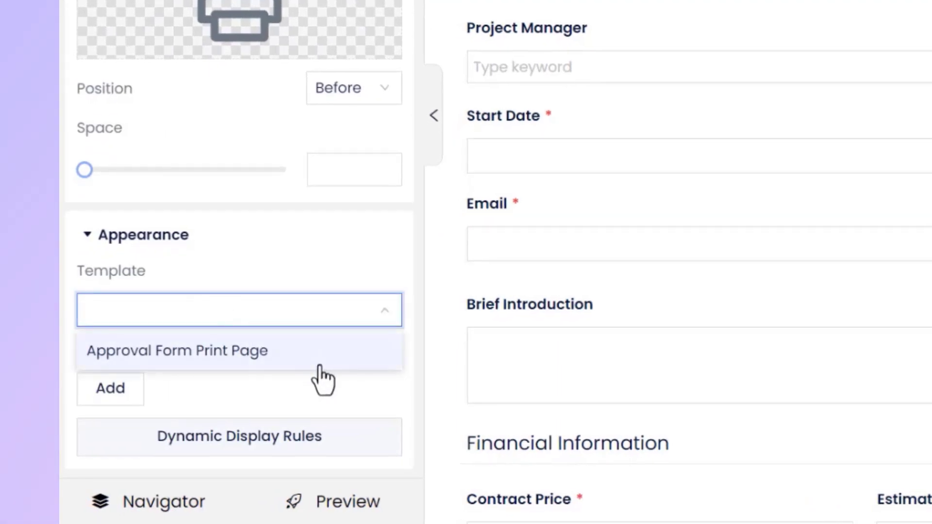
left_click(321, 369)
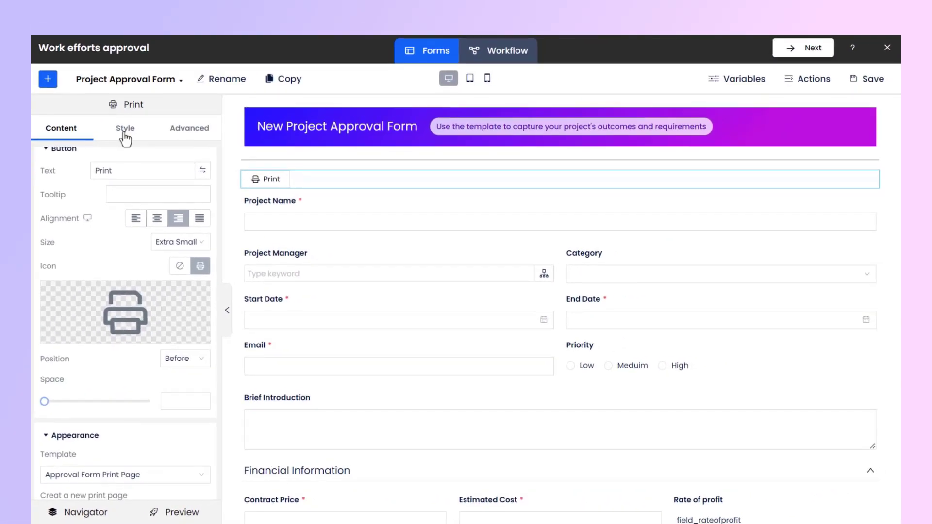
Style the Print button with white text and a blue background
left_click(126, 132)
left_click(202, 252)
left_click(244, 445)
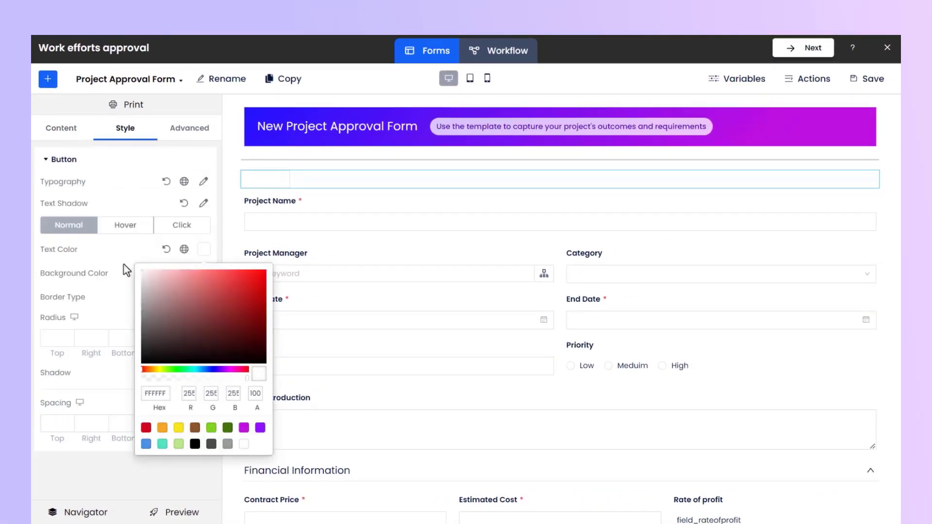
left_click(125, 266)
left_click(203, 274)
left_click(146, 467)
left_click(125, 243)
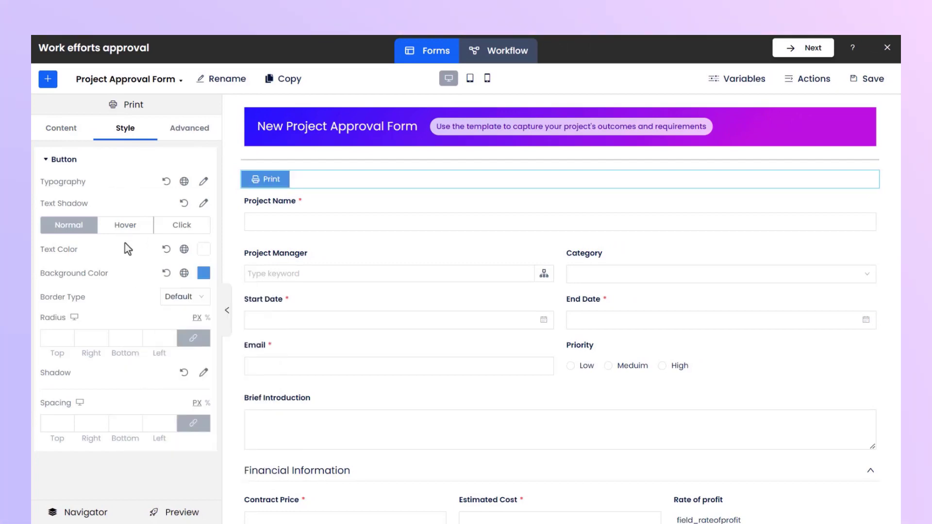
Preview the form, open a submitted Work efforts approval request and view its printout through the Print button
left_click(177, 513)
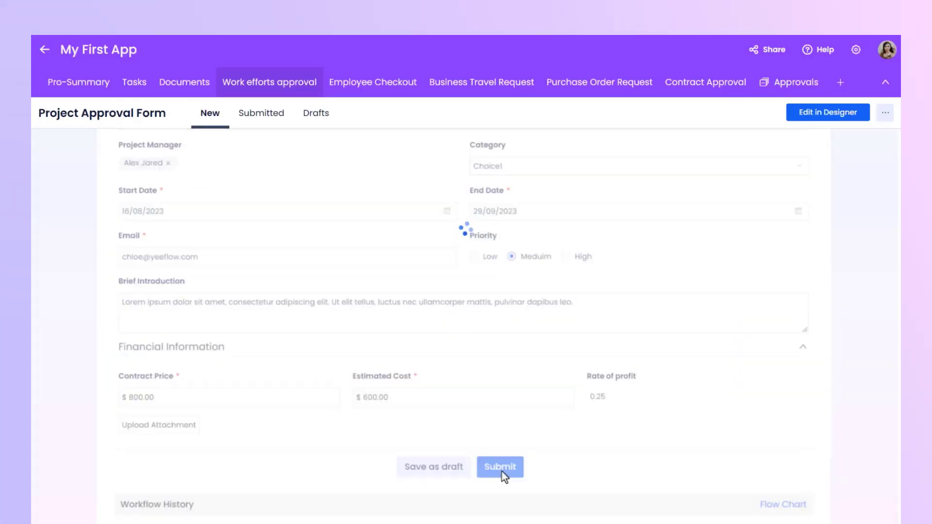
left_click(260, 123)
left_click(224, 184)
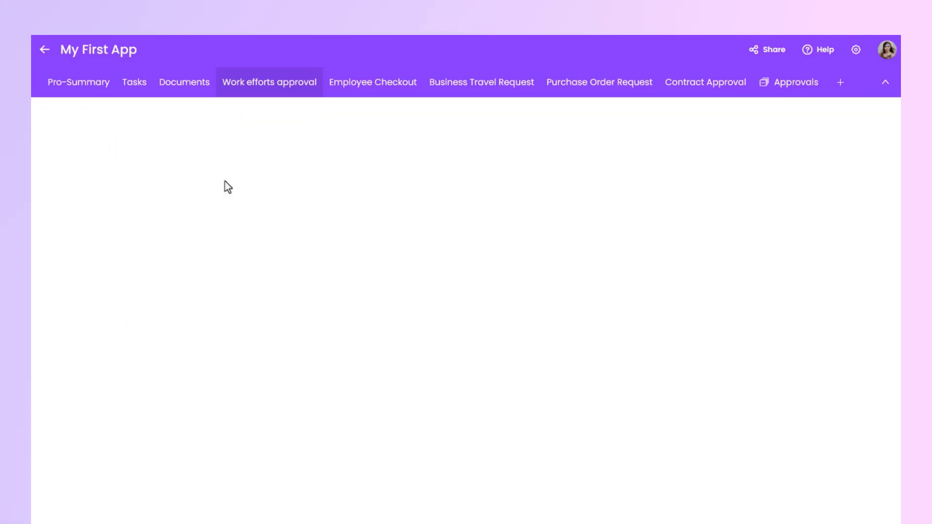
left_click(791, 226)
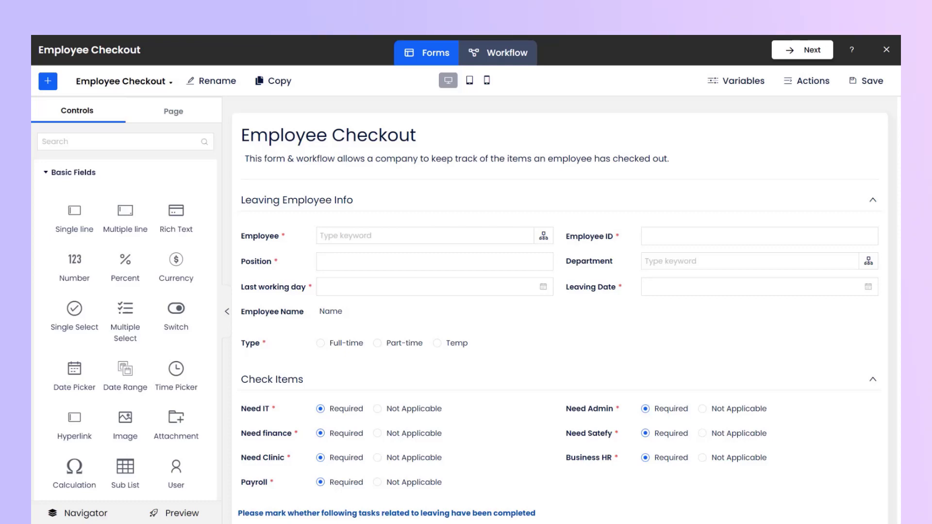
Create a print page named Employee Checkout Print Page by copying the existing Print Template
left_click(132, 84)
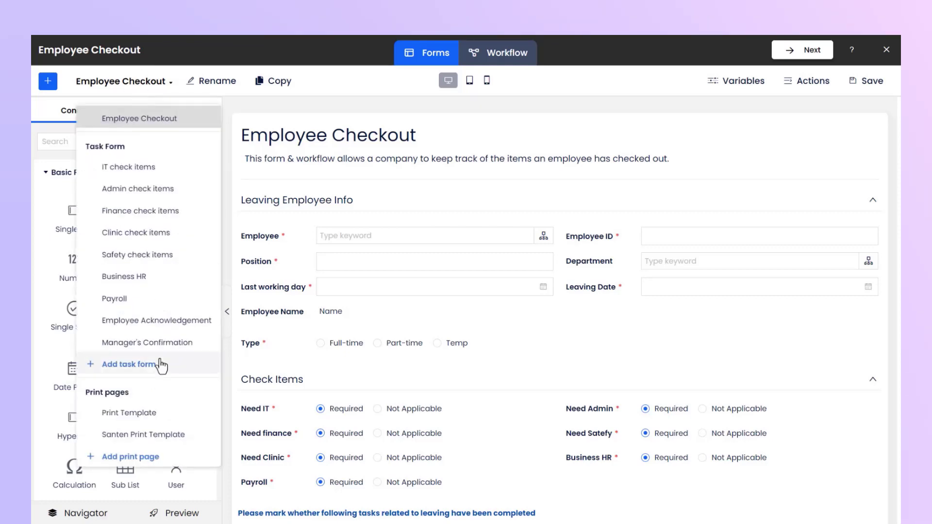
left_click(148, 457)
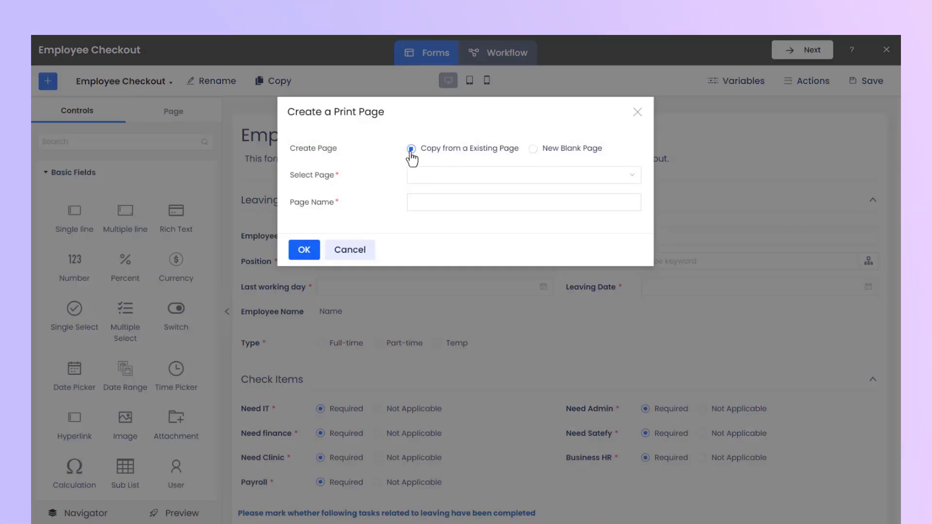
left_click(433, 202)
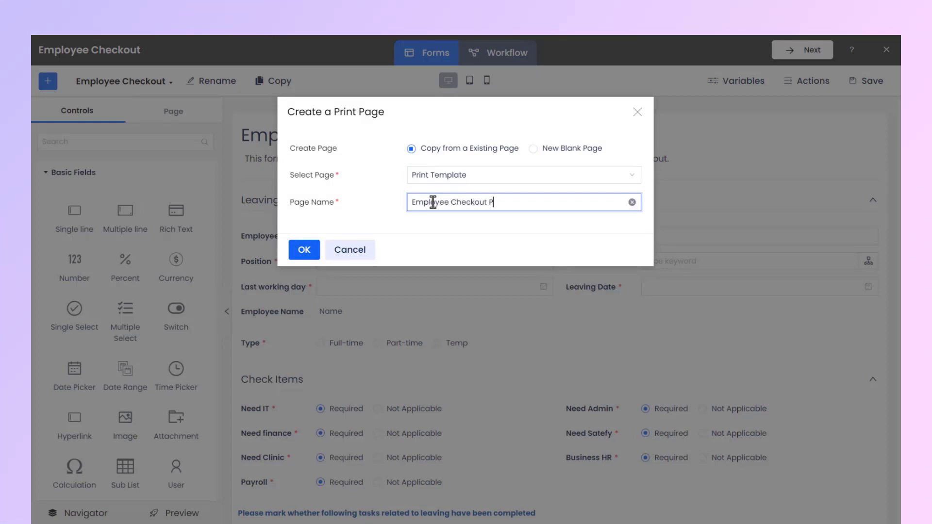
left_click(465, 238)
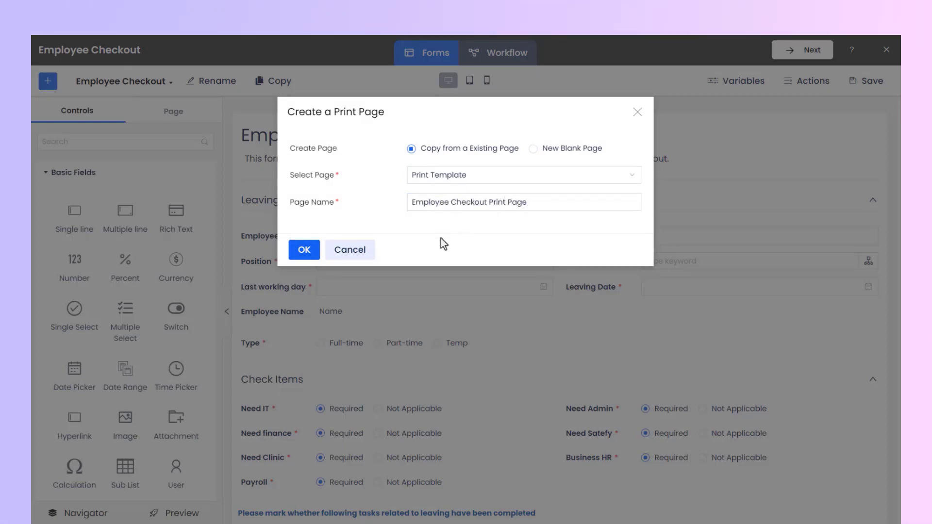
left_click(304, 250)
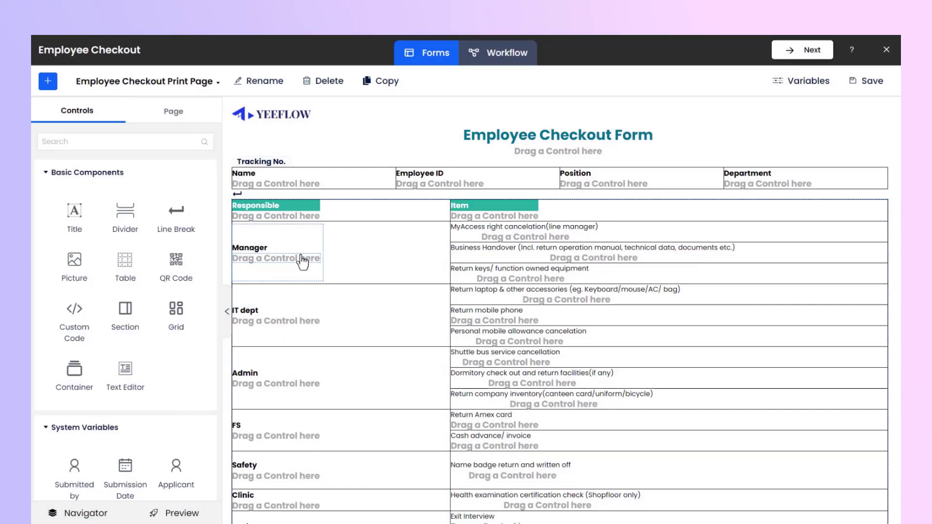
Place the Employee Name, Employee ID, Position and Department variables under their matching headings in the print page's first table
scroll(125, 311, "down", 10)
left_click_drag(76, 301, 265, 184)
left_click_drag(144, 241, 439, 189)
left_click(48, 81)
scroll(119, 285, "down", 7)
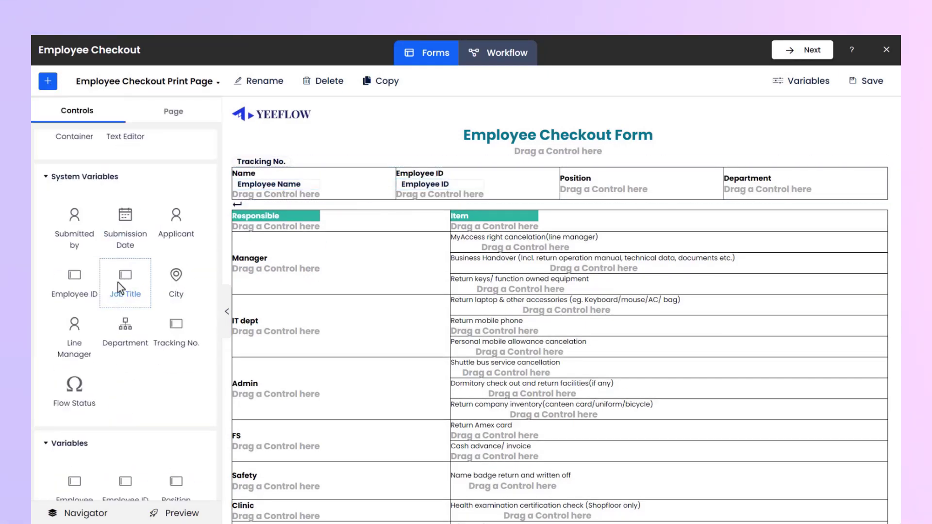
left_click_drag(176, 248, 604, 189)
left_click(48, 82)
scroll(125, 310, "down", 3)
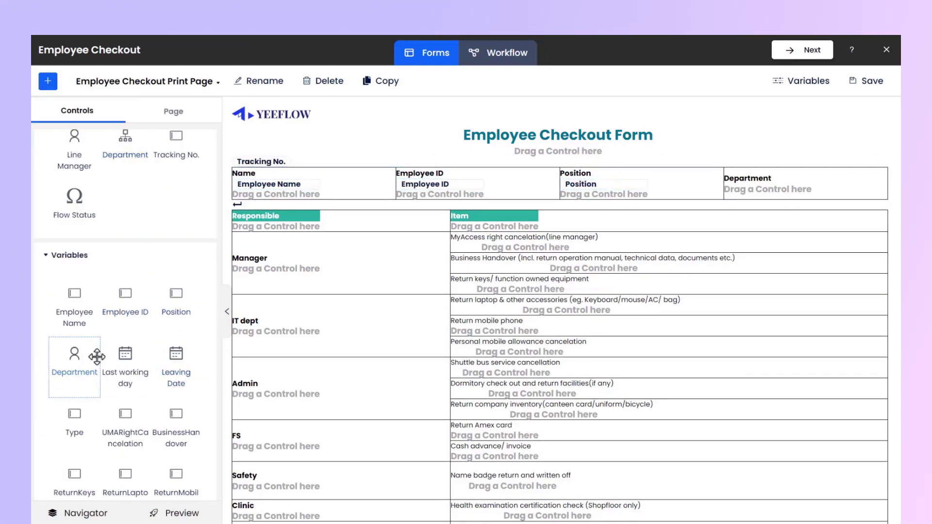
left_click_drag(94, 356, 767, 188)
Insert the UMARightCancelation variable in the Manager section's MyAccess right cancelation cell
left_click(47, 81)
scroll(115, 334, "down", 5)
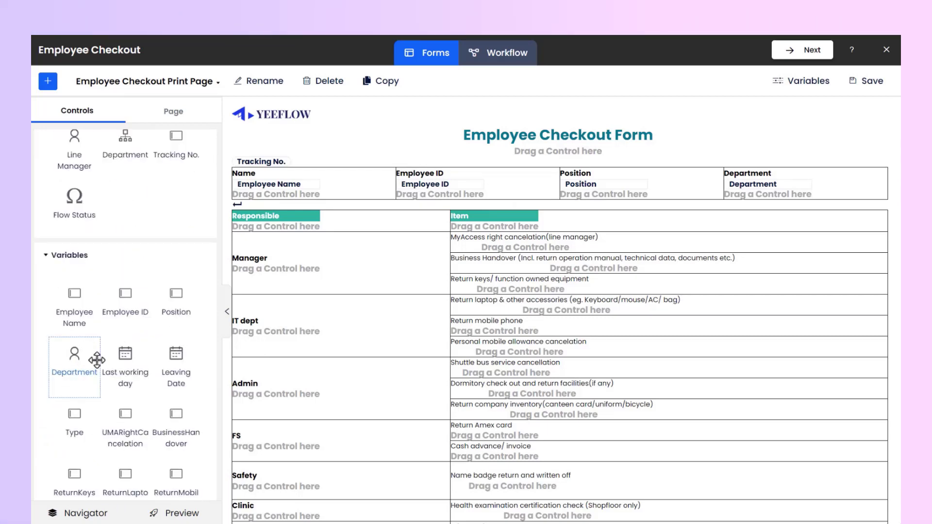
left_click_drag(121, 359, 525, 247)
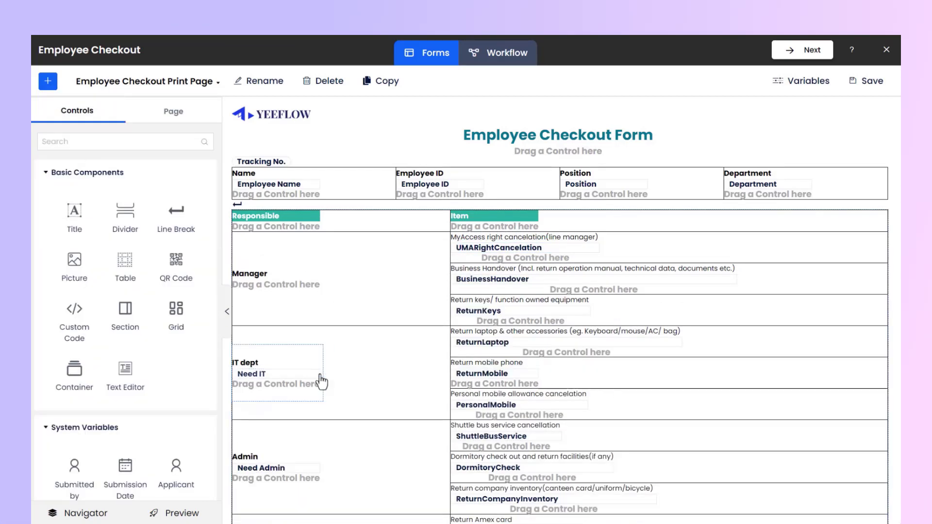
Preview the Employee Checkout Print Page from end to end, close the preview and save the page
scroll(330, 378, "down", 6)
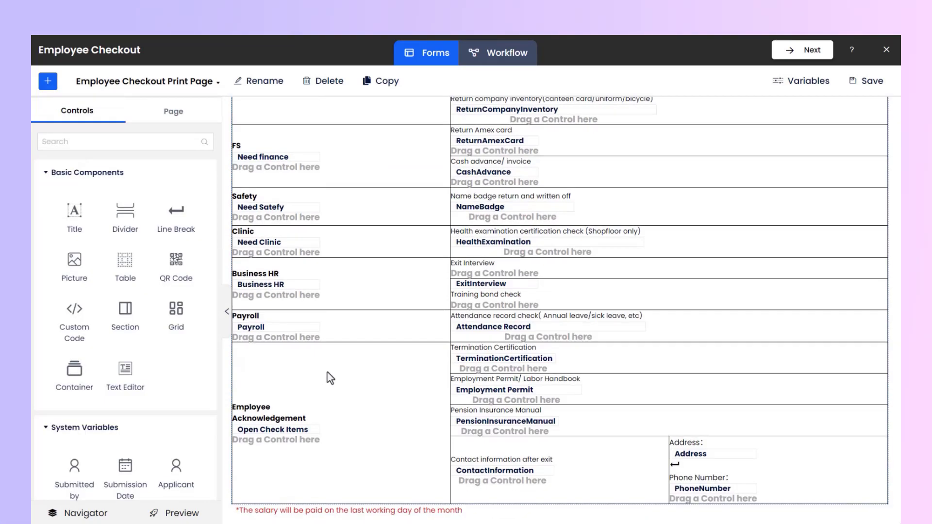
left_click(196, 513)
scroll(864, 381, "down", 2)
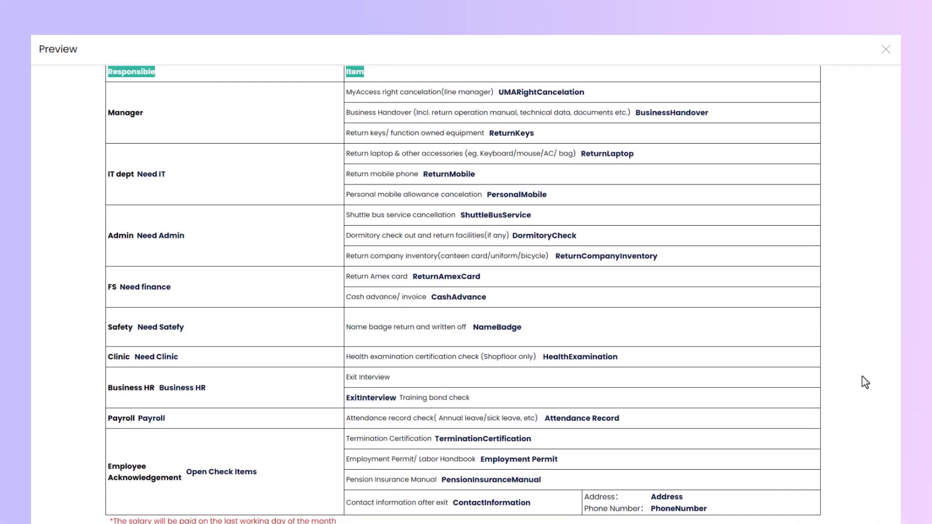
scroll(863, 381, "up", 2)
left_click(886, 49)
left_click(873, 83)
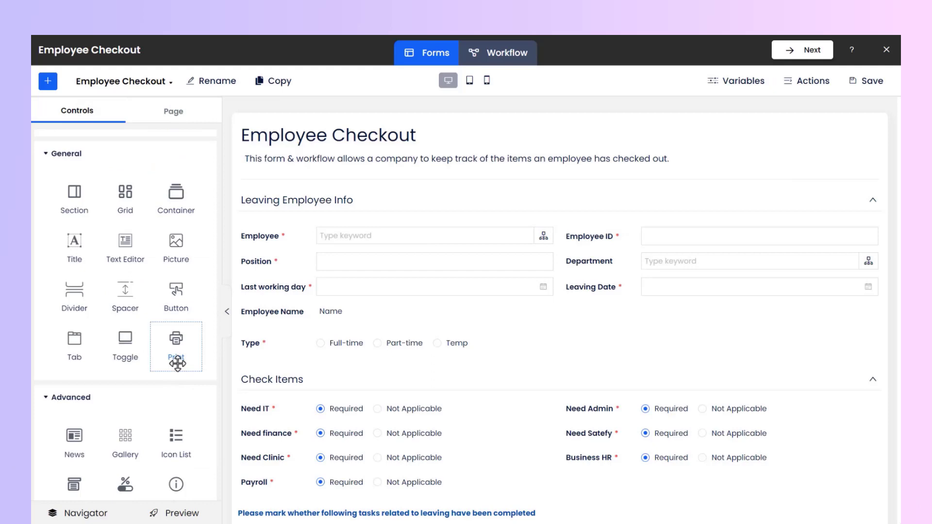
Add a Print control above Leaving Employee Info on the Employee Checkout form, with the printer icon found by searching for "print"
left_click_drag(177, 363, 297, 192)
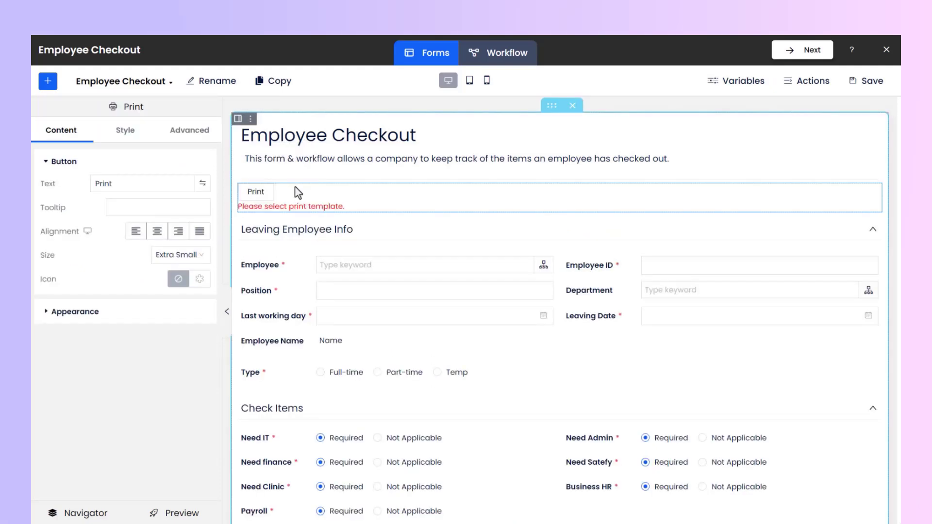
left_click(204, 280)
left_click(119, 128)
type("print")
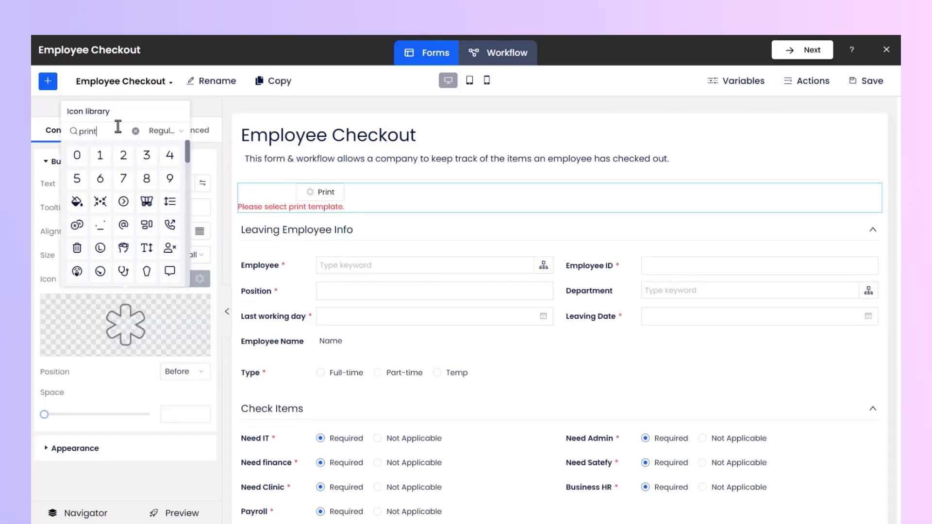
left_click(172, 157)
Assign a print page as the template of the Employee Checkout form's Print button
left_click(75, 448)
scroll(114, 454, "down", 2)
left_click(126, 414)
left_click(153, 453)
Give the Employee Checkout form's Print button white text and a blue background
left_click(126, 130)
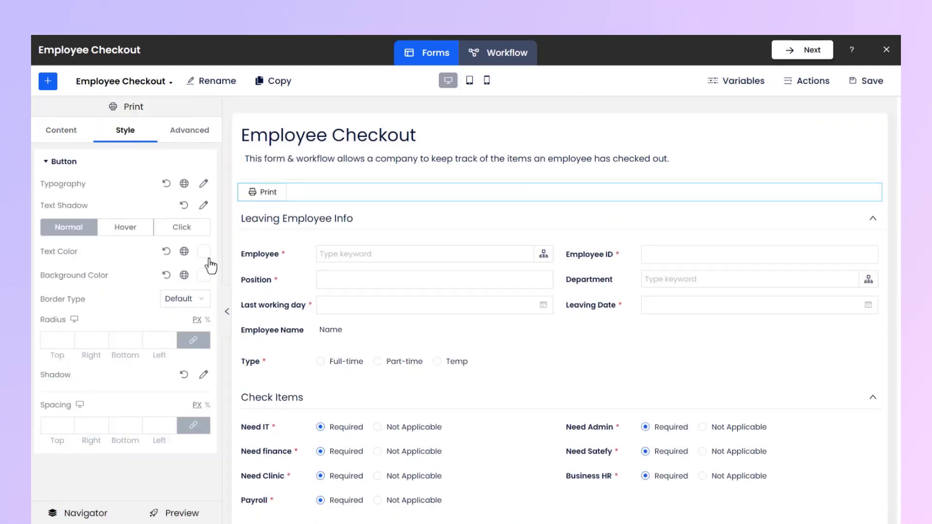
left_click(203, 252)
left_click(247, 454)
left_click(102, 249)
left_click(203, 275)
left_click(141, 480)
left_click(138, 492)
Open the completed Employee Checkout request's print page, check it in the print dialog and cancel printing
left_click(175, 514)
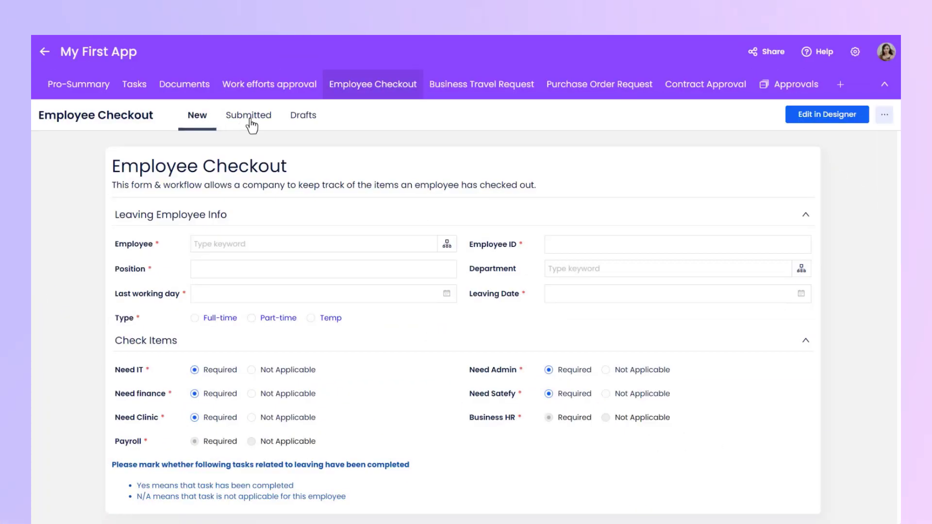
left_click(253, 123)
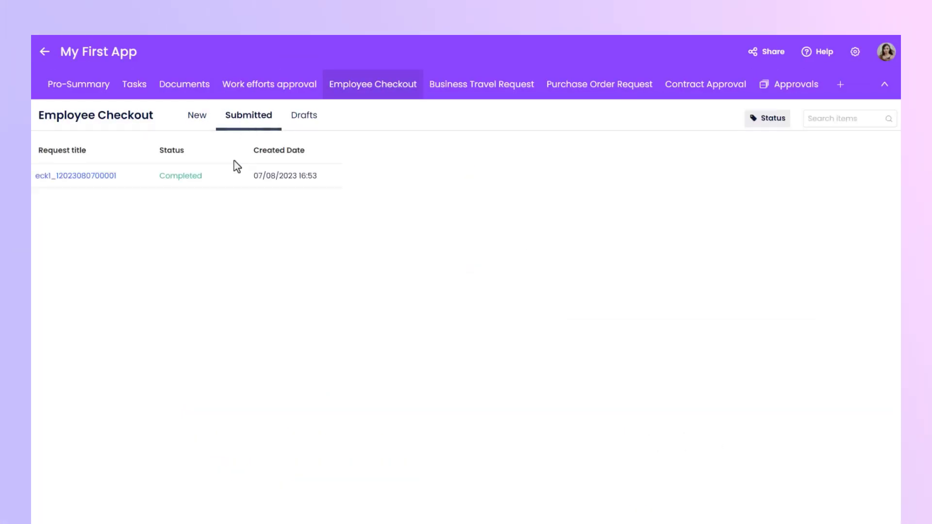
left_click(228, 181)
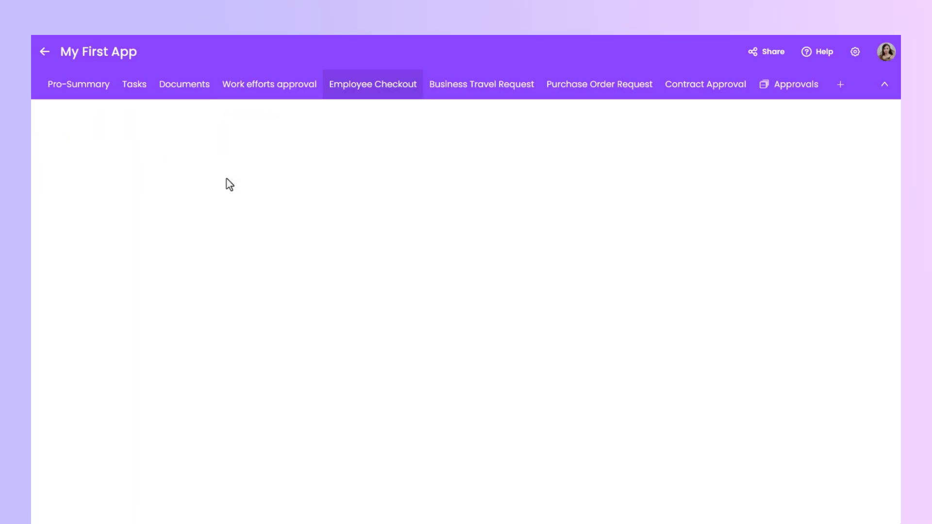
left_click(790, 231)
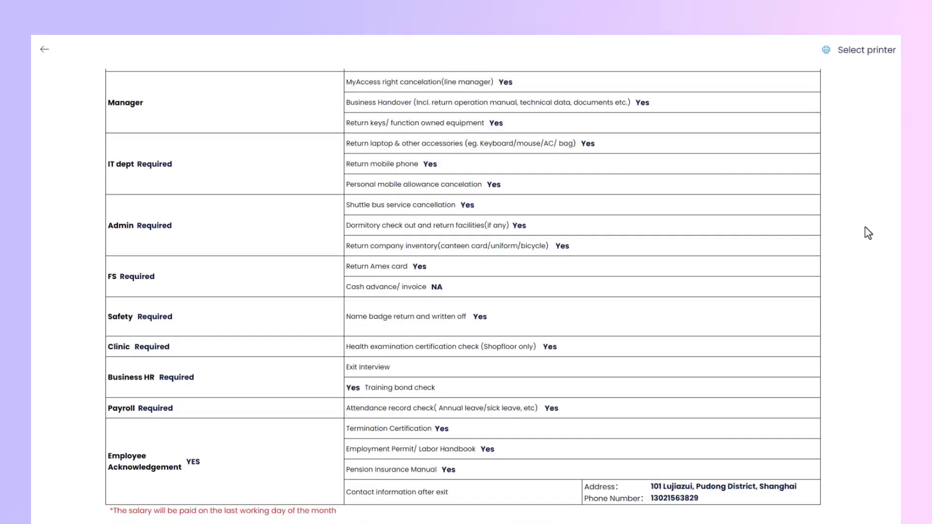
left_click(854, 50)
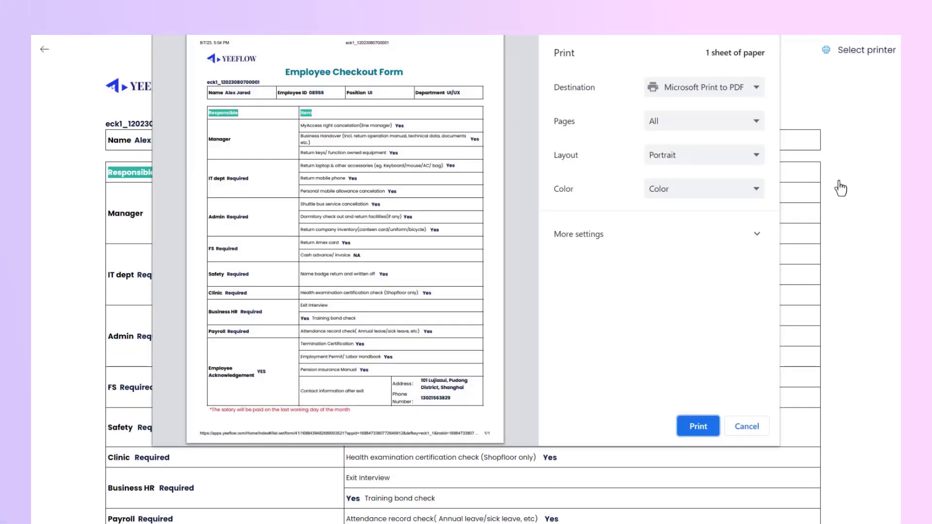
left_click(748, 427)
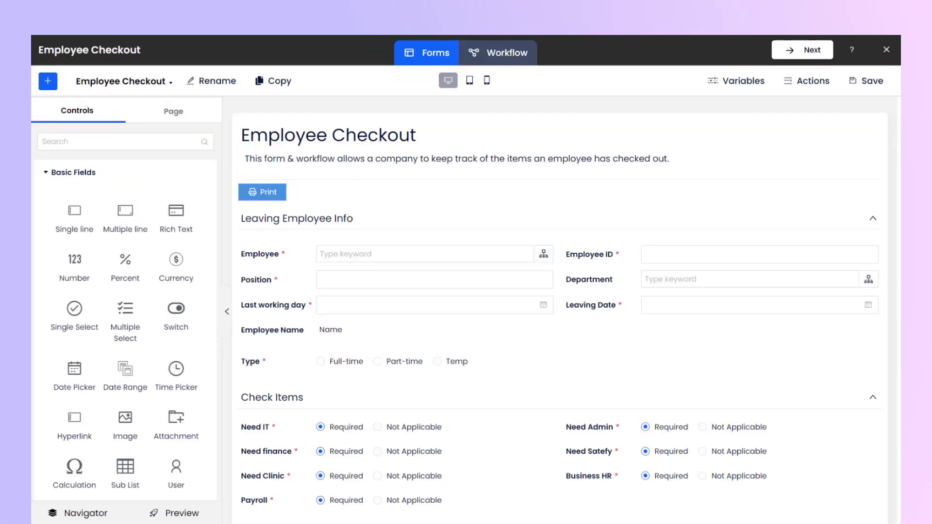
In the IT check items task form, set the UMARightCancelation field's associated variable Field ID to UMA
left_click(130, 93)
left_click(145, 171)
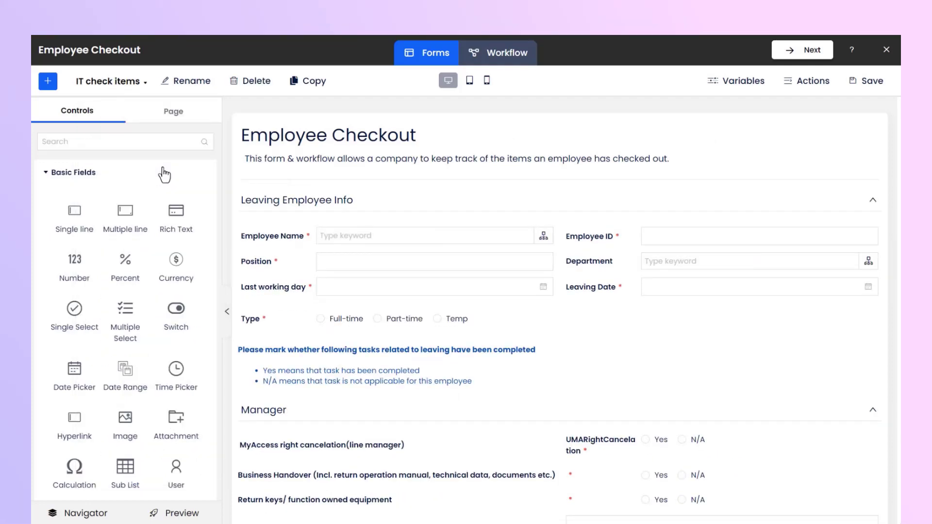
scroll(692, 459, "down", 6)
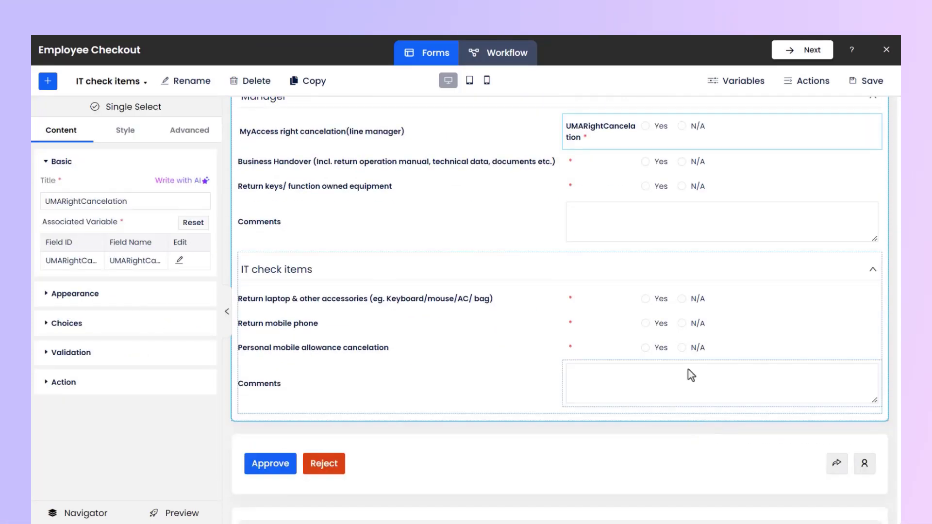
left_click(180, 260)
left_click(524, 150)
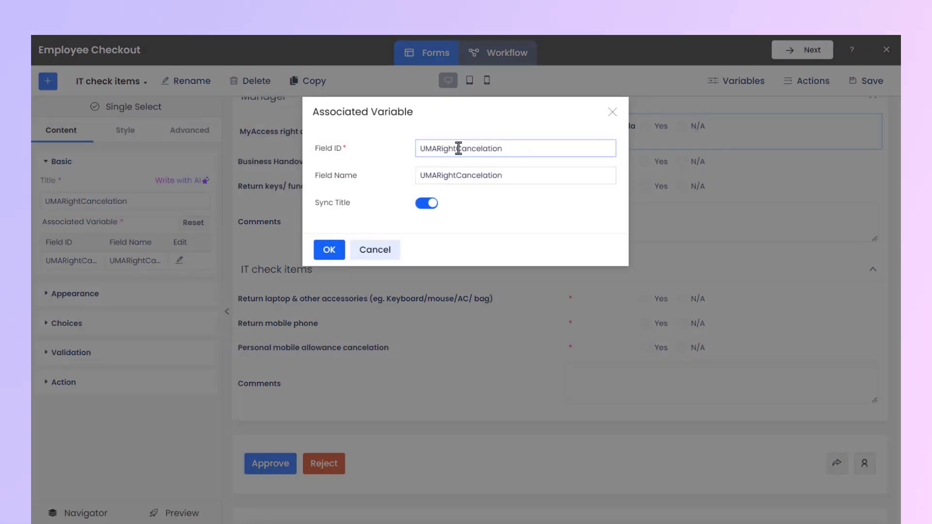
left_click_drag(437, 149, 522, 152)
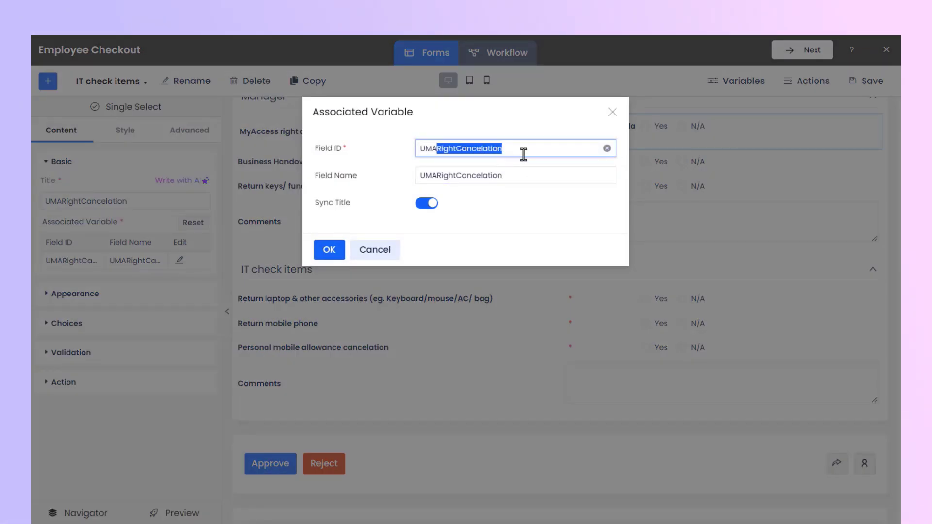
key("BackSpace")
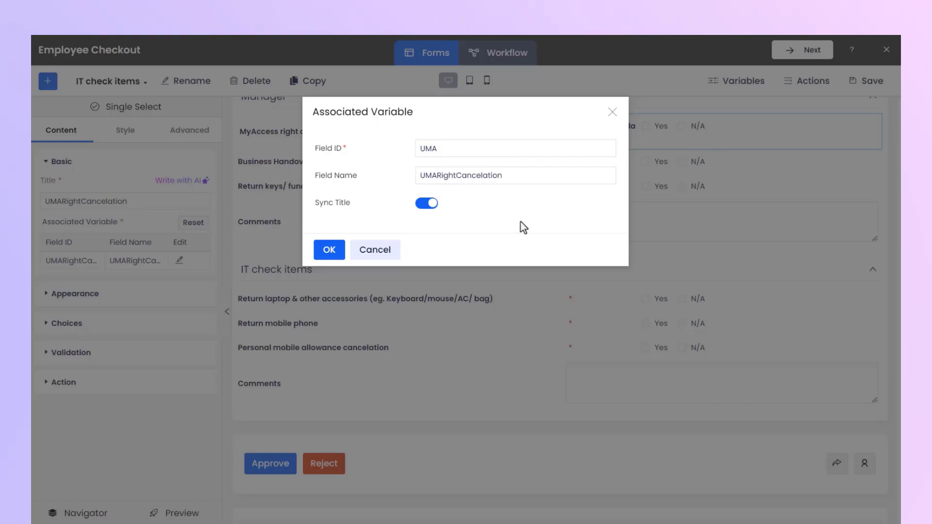
left_click(329, 250)
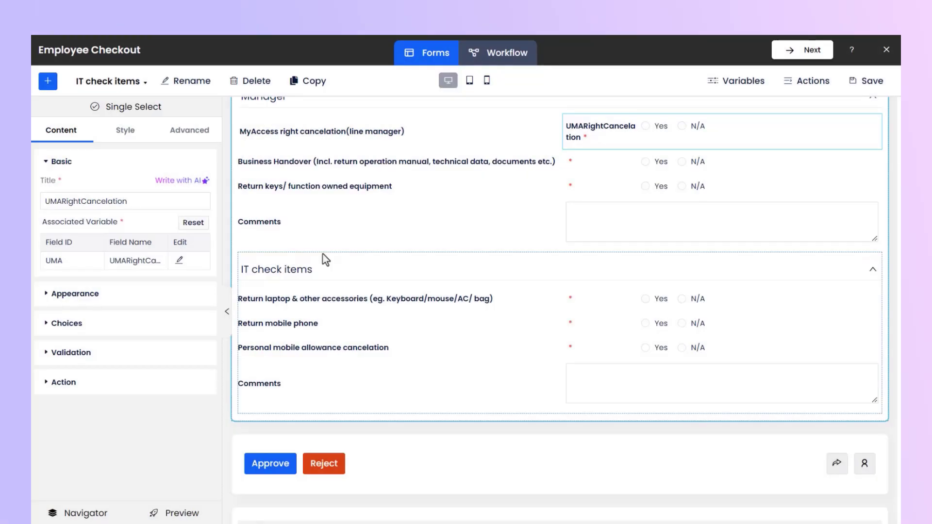
Switch to the Employee Checkout Print Page and delete the UMARightCancelation variable from the MyAccess right cancelation cell
left_click(127, 82)
left_click(182, 458)
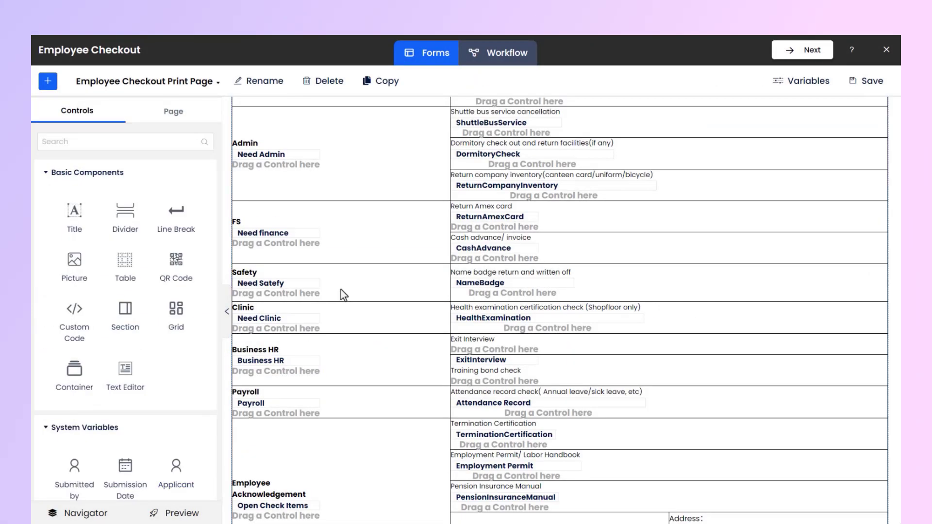
left_click(484, 250)
right_click(484, 250)
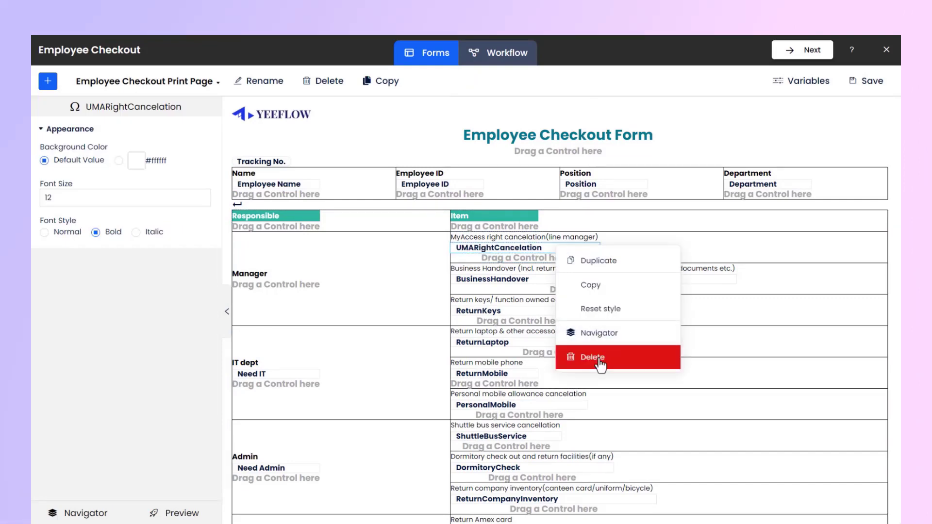
left_click(601, 358)
Place the updated UMARightCancelation variable back in the MyAccess right cancelation cell
left_click(566, 167)
scroll(147, 326, "down", 10)
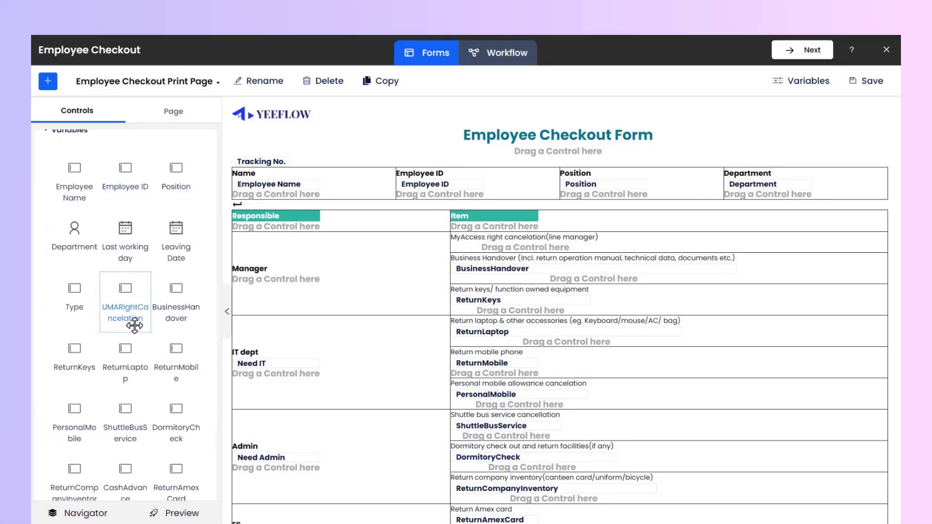
left_click_drag(136, 319, 535, 248)
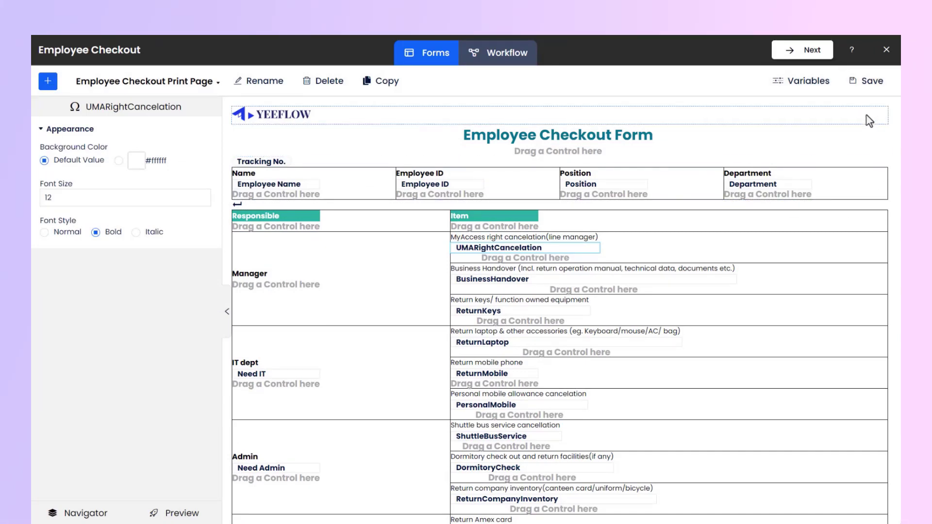
left_click(48, 81)
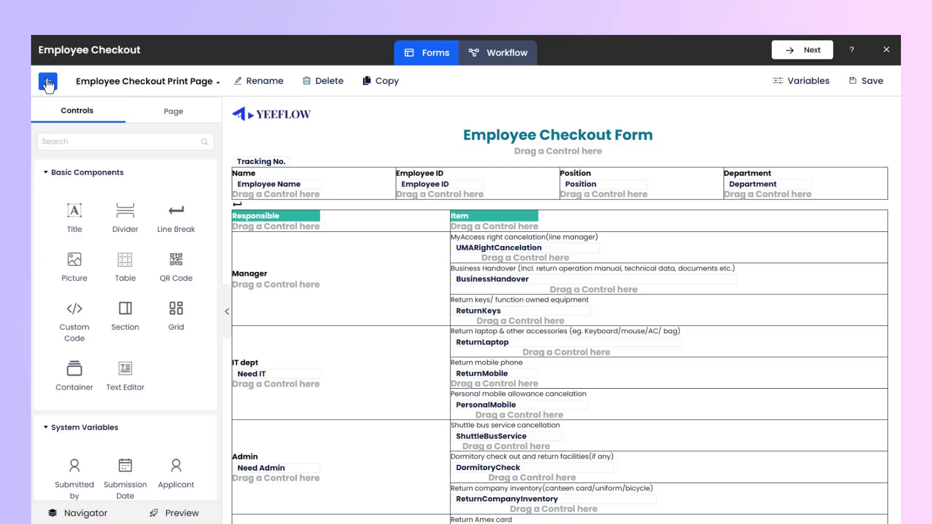